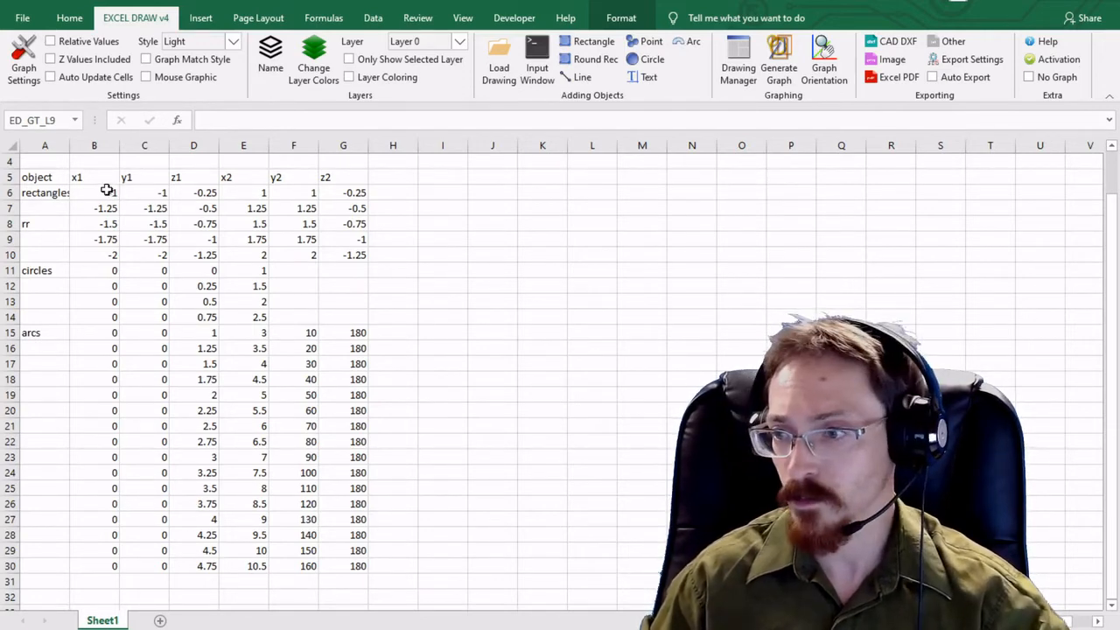
Step: Draw rectangles from B6:G7 with Z values included, and move the resulting graph beside the data table
{"action": "left_click_drag", "start_coordinate": [107, 192], "coordinate": [346, 210]}
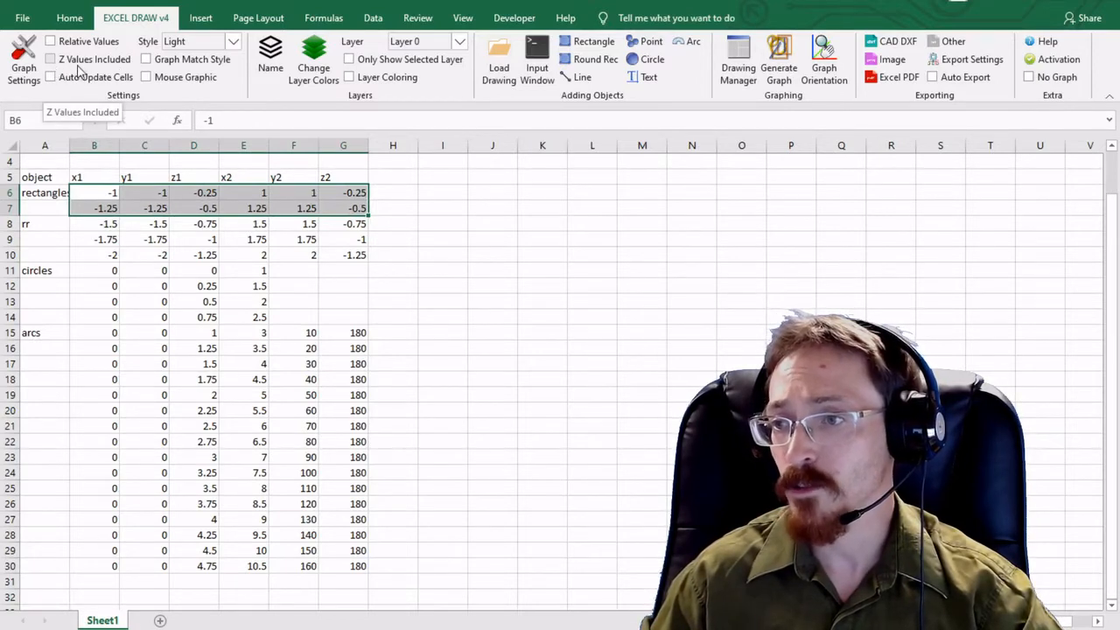
{"action": "left_click", "coordinate": [51, 60]}
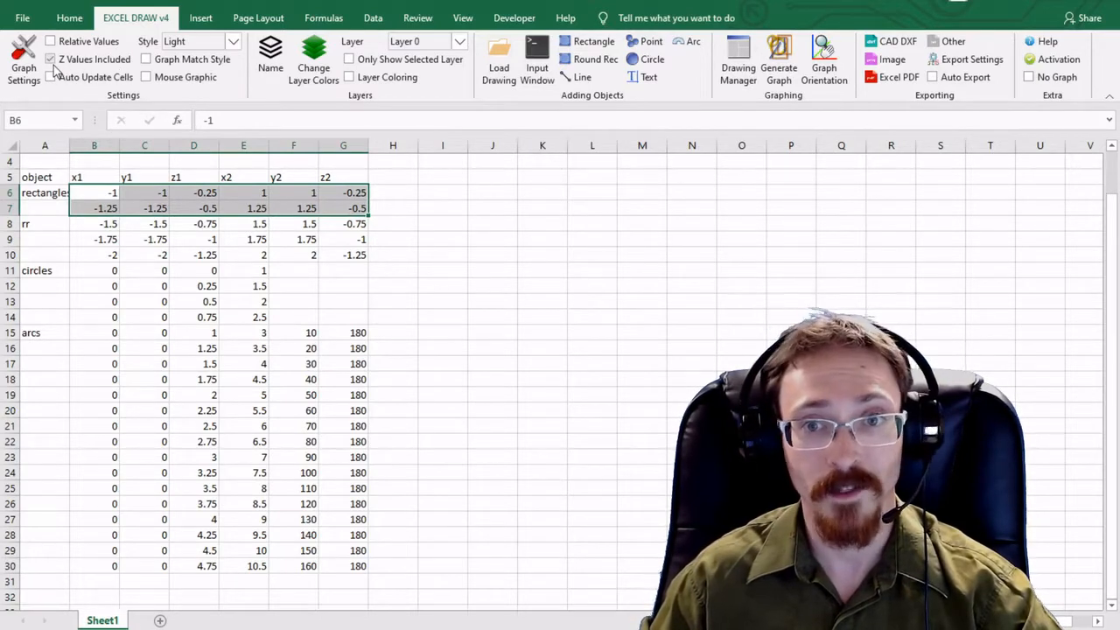
{"action": "left_click", "coordinate": [594, 46]}
{"action": "left_click", "coordinate": [594, 45]}
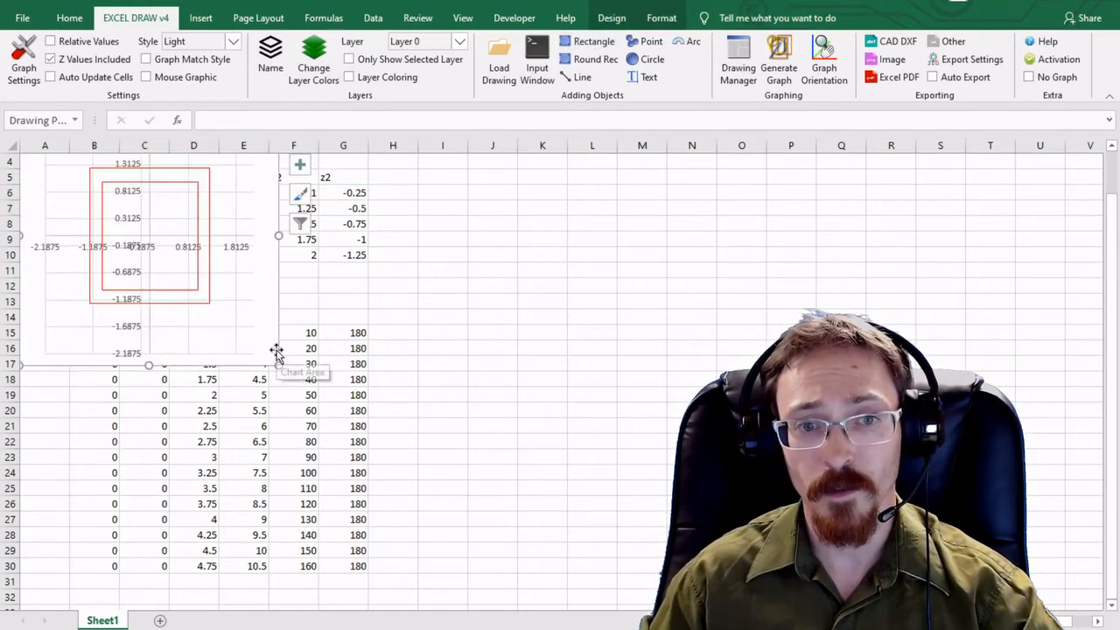
{"action": "mouse_move", "coordinate": [276, 352]}
{"action": "left_mouse_down"}
{"action": "mouse_move", "coordinate": [638, 352]}
{"action": "mouse_move", "coordinate": [691, 394]}
{"action": "mouse_move", "coordinate": [697, 443]}
{"action": "left_mouse_up"}
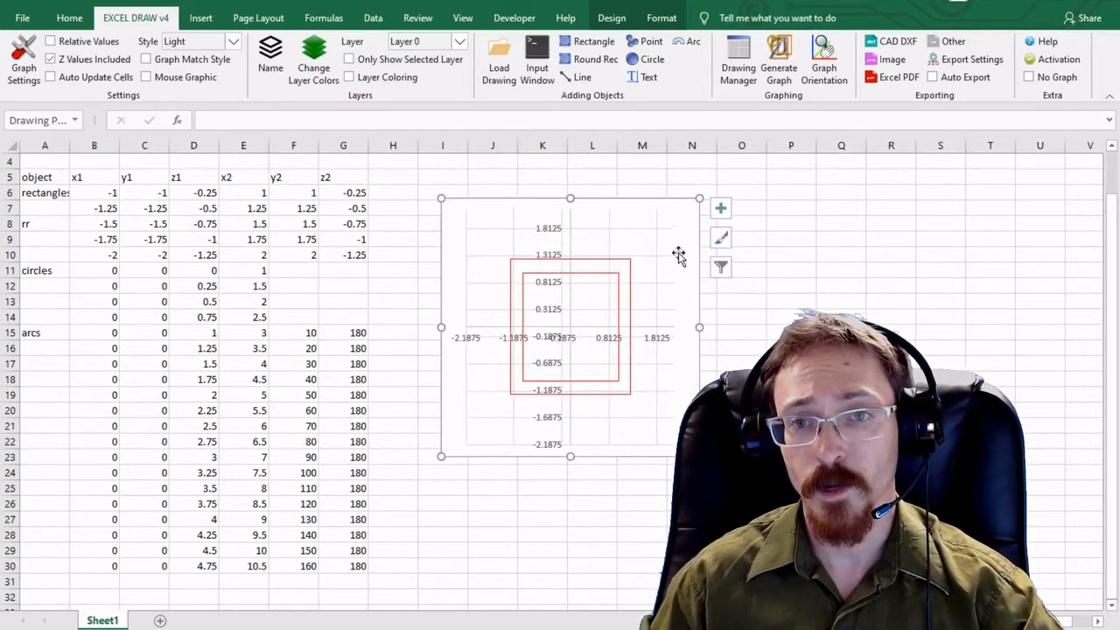
Step: Add rounded rectangles to the graph from the coordinates in B8:G10
{"action": "left_click", "coordinate": [133, 224]}
{"action": "left_click", "coordinate": [98, 224]}
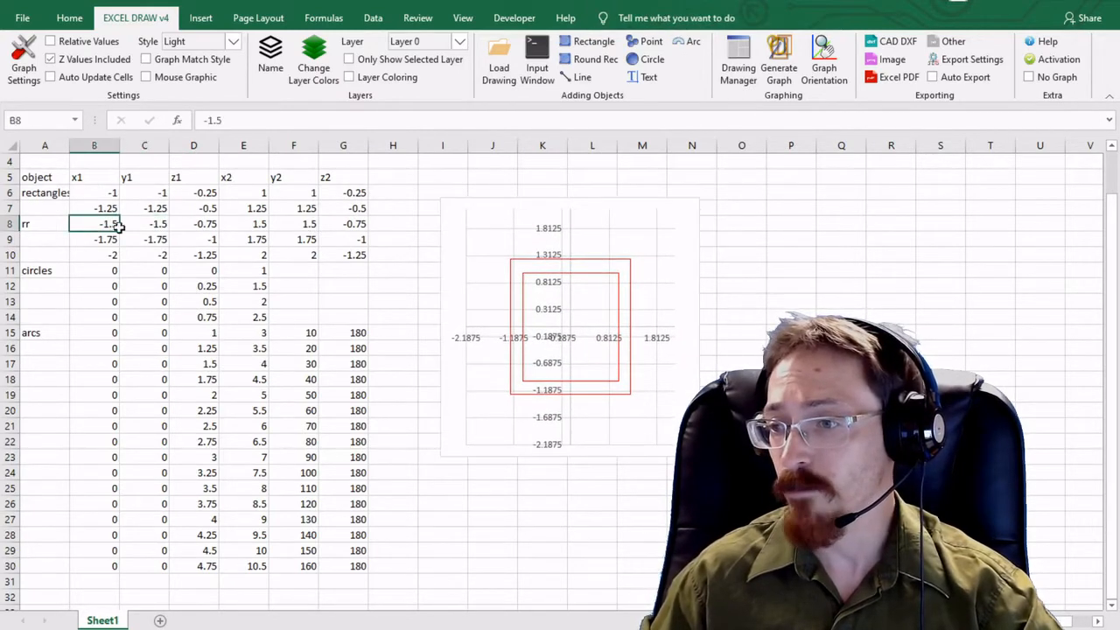
{"action": "left_click_drag", "start_coordinate": [121, 226], "coordinate": [355, 254]}
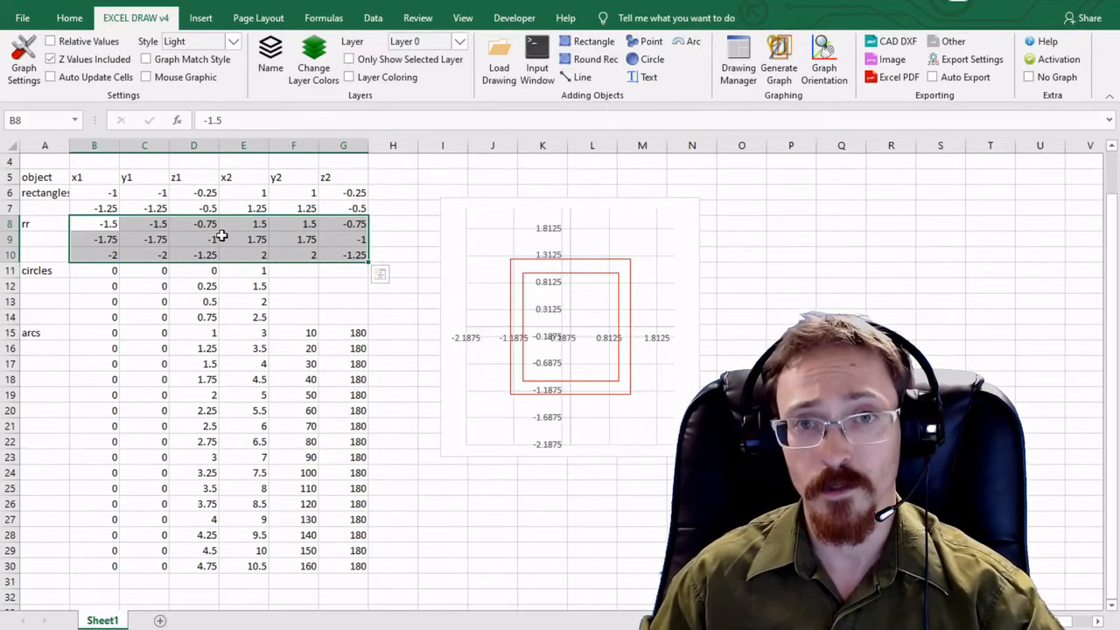
{"action": "left_click", "coordinate": [606, 63]}
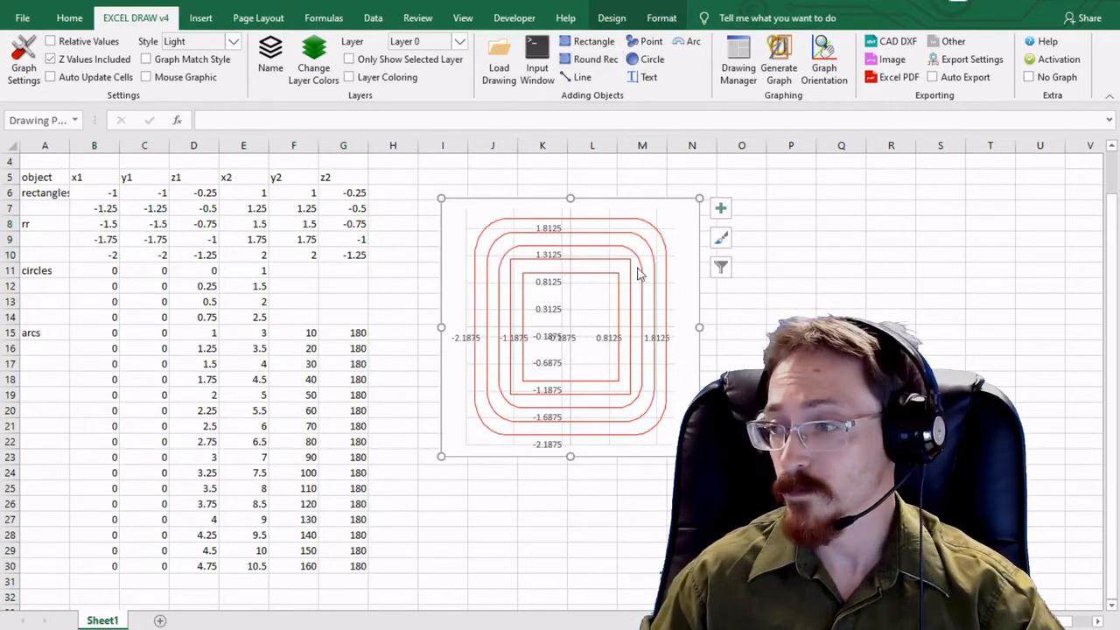
Step: Add circles to the graph from the centre and radius values in B11:E14
{"action": "left_click", "coordinate": [140, 271]}
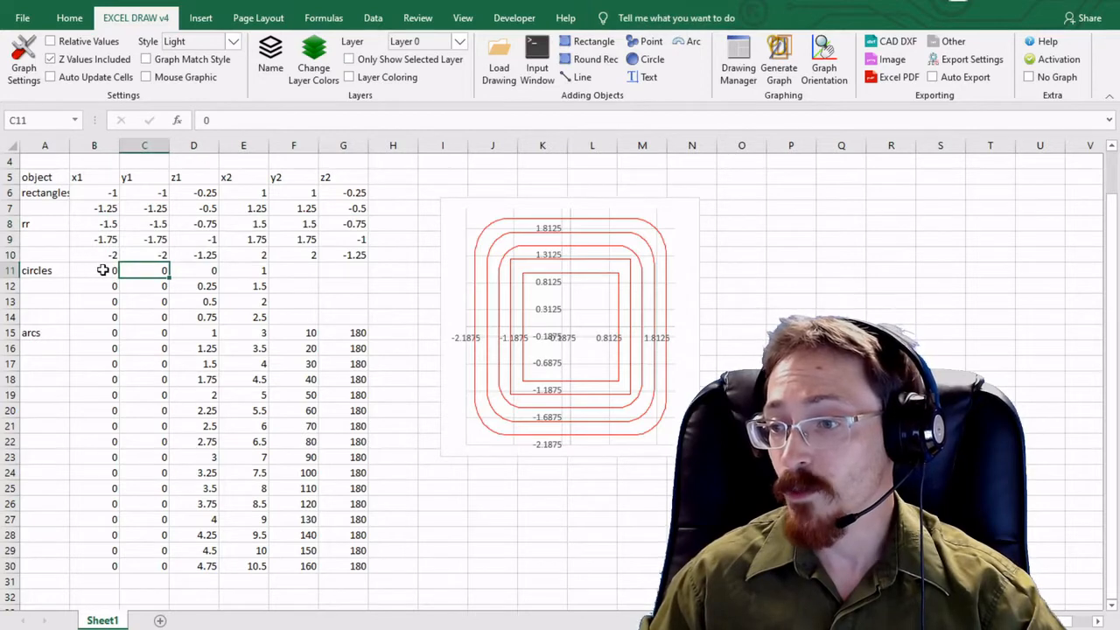
{"action": "left_click_drag", "start_coordinate": [102, 270], "coordinate": [263, 321]}
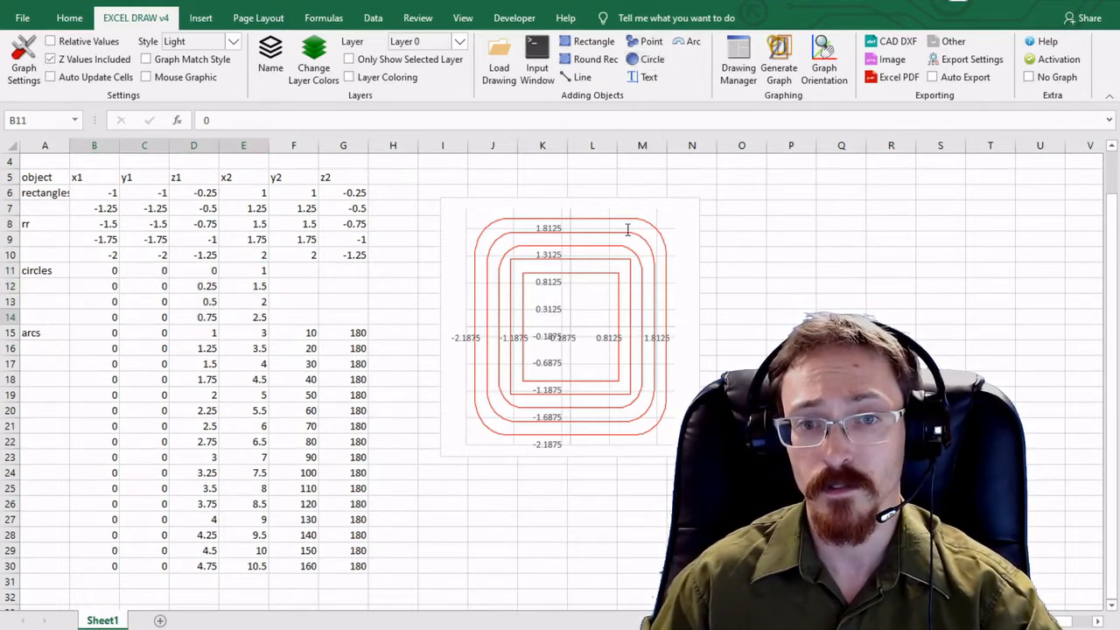
{"action": "left_click", "coordinate": [602, 267]}
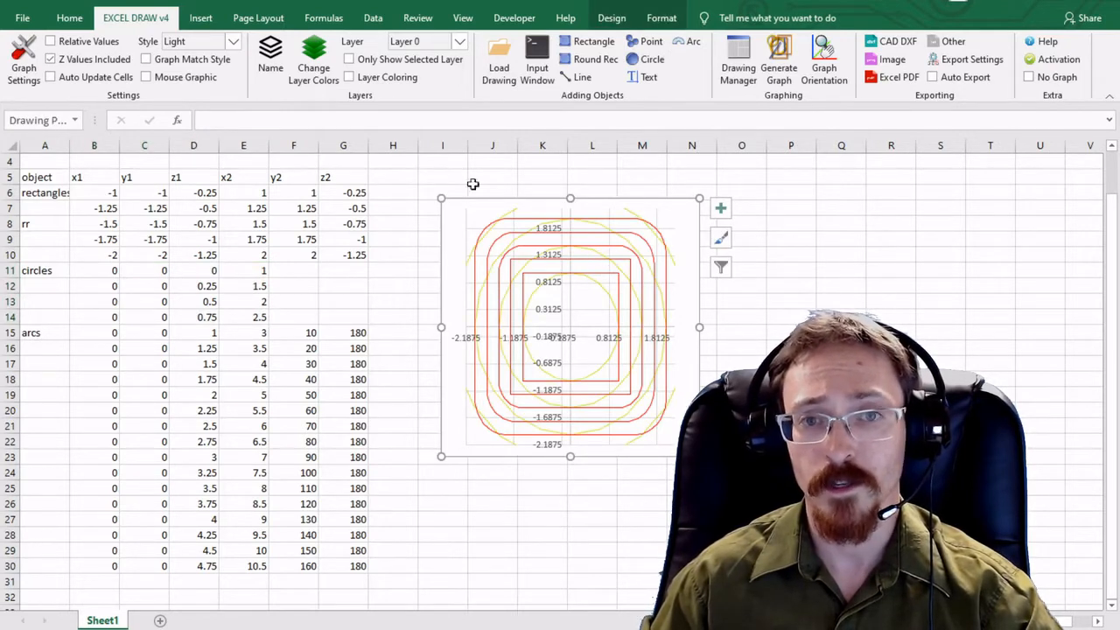
Step: Examine the first arc row's centre coordinates, radius, start angle and end angle in B15:G15
{"action": "left_click", "coordinate": [114, 332]}
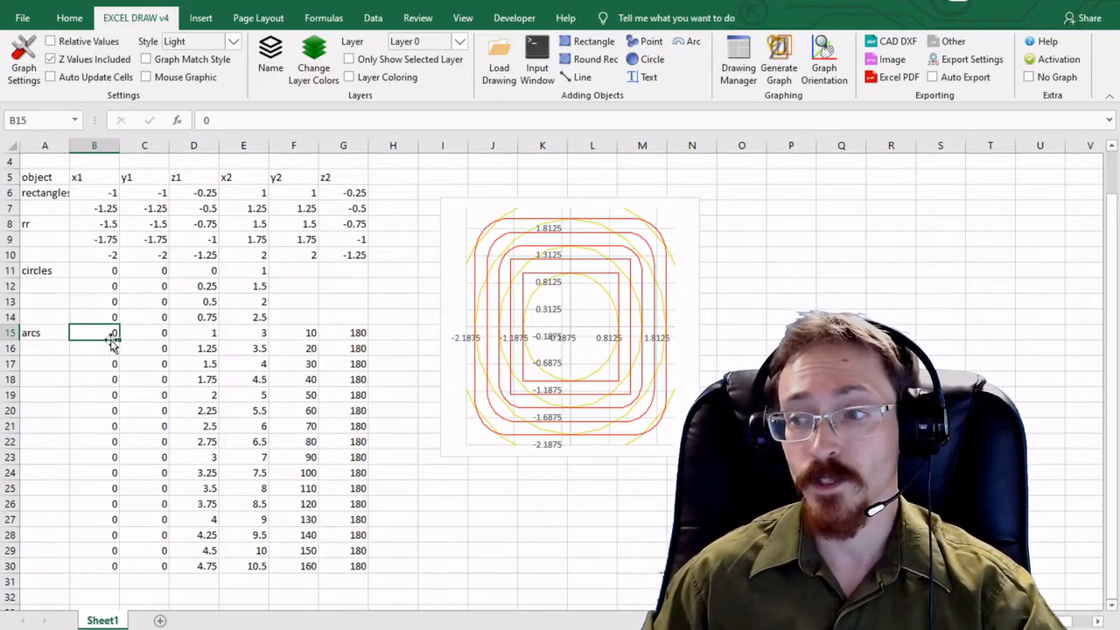
{"action": "left_click_drag", "start_coordinate": [111, 337], "coordinate": [187, 337]}
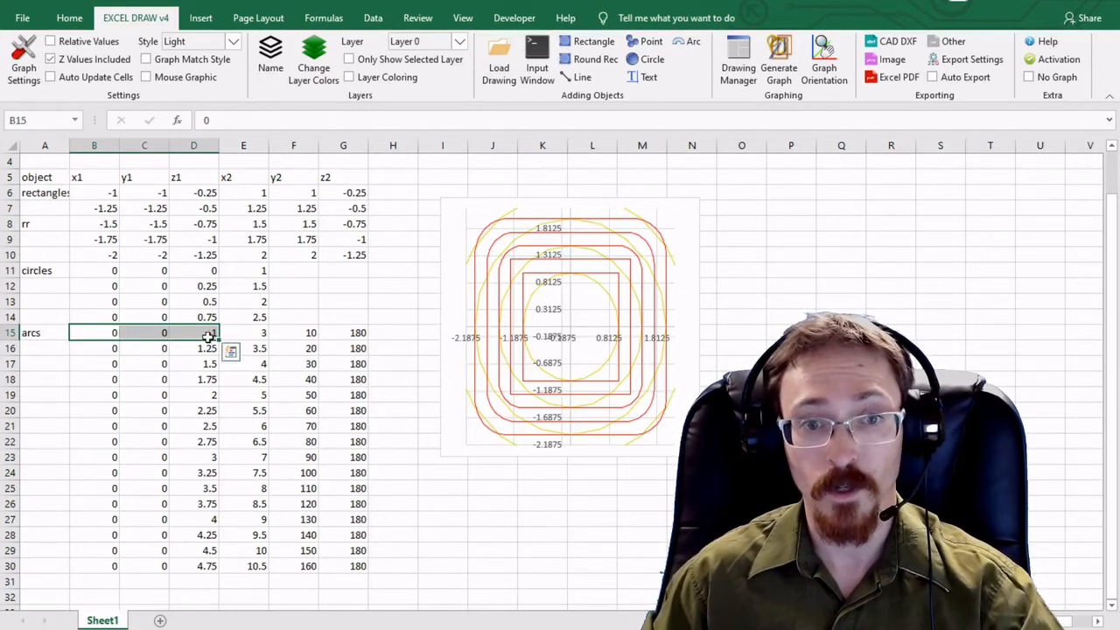
{"action": "left_click", "coordinate": [243, 332]}
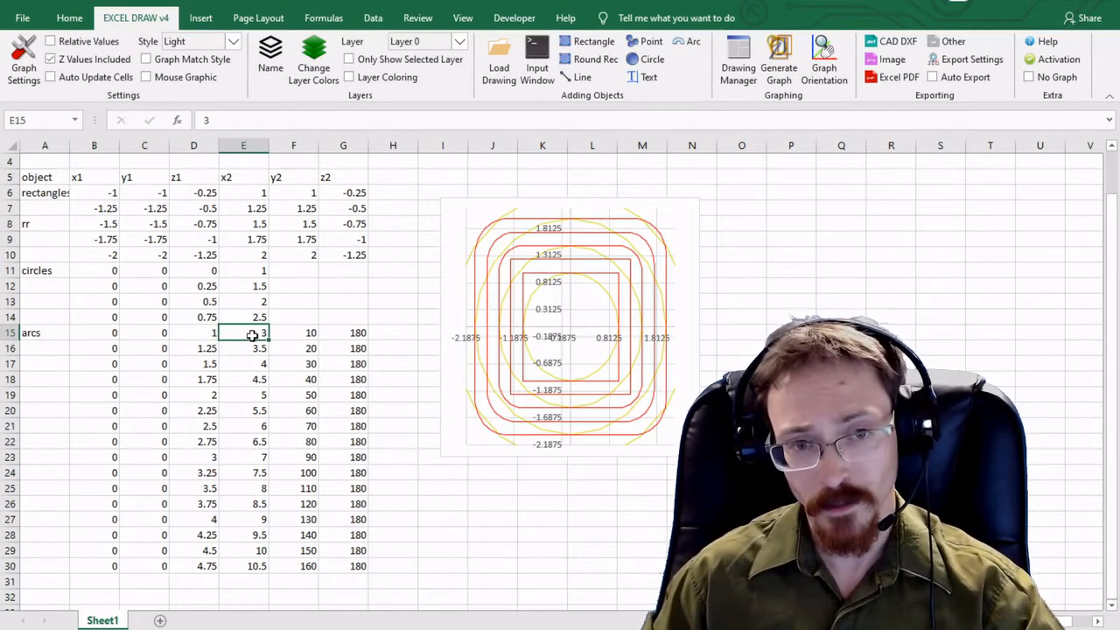
{"action": "left_click", "coordinate": [308, 333]}
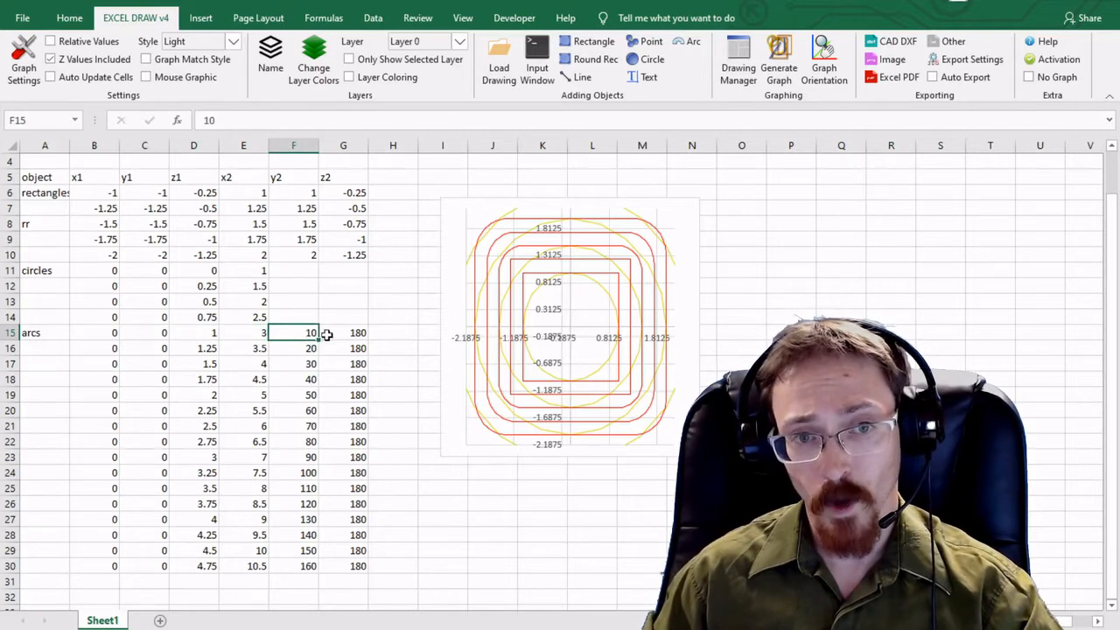
{"action": "left_click", "coordinate": [330, 333]}
{"action": "left_click", "coordinate": [306, 332]}
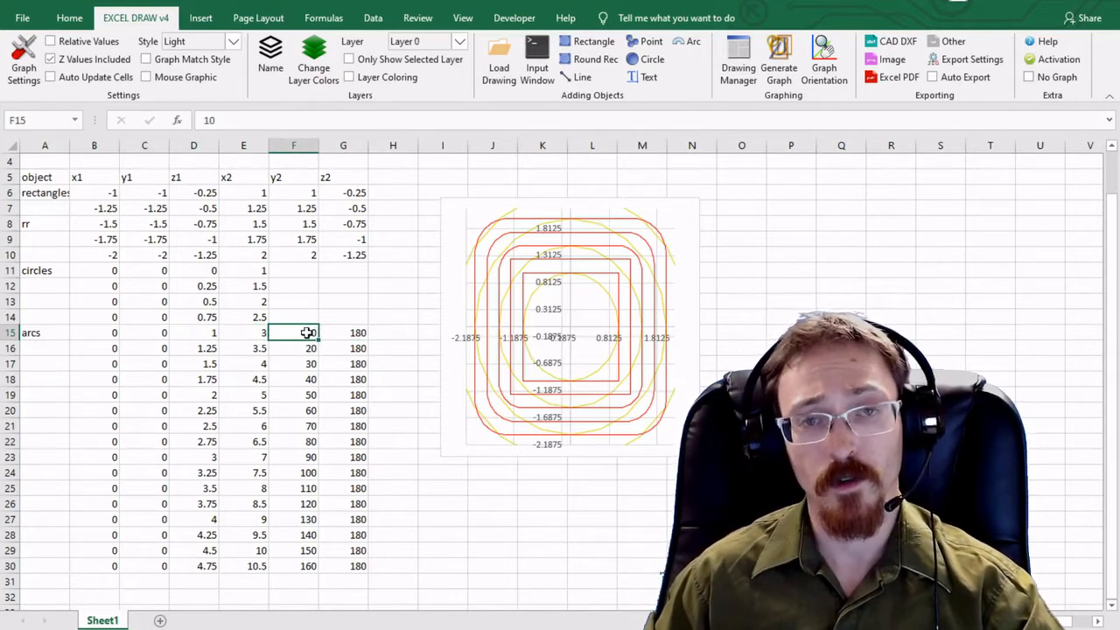
{"action": "left_click", "coordinate": [339, 333]}
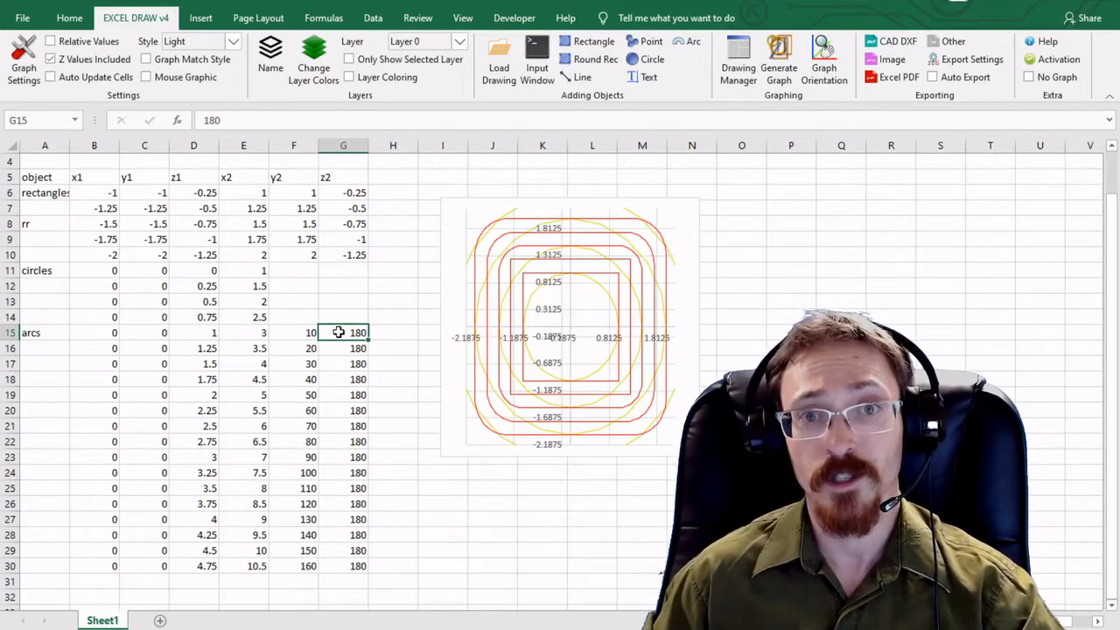
Step: Turn off the graph's grid in the 3D Graph Orientation settings
{"action": "left_click", "coordinate": [818, 63]}
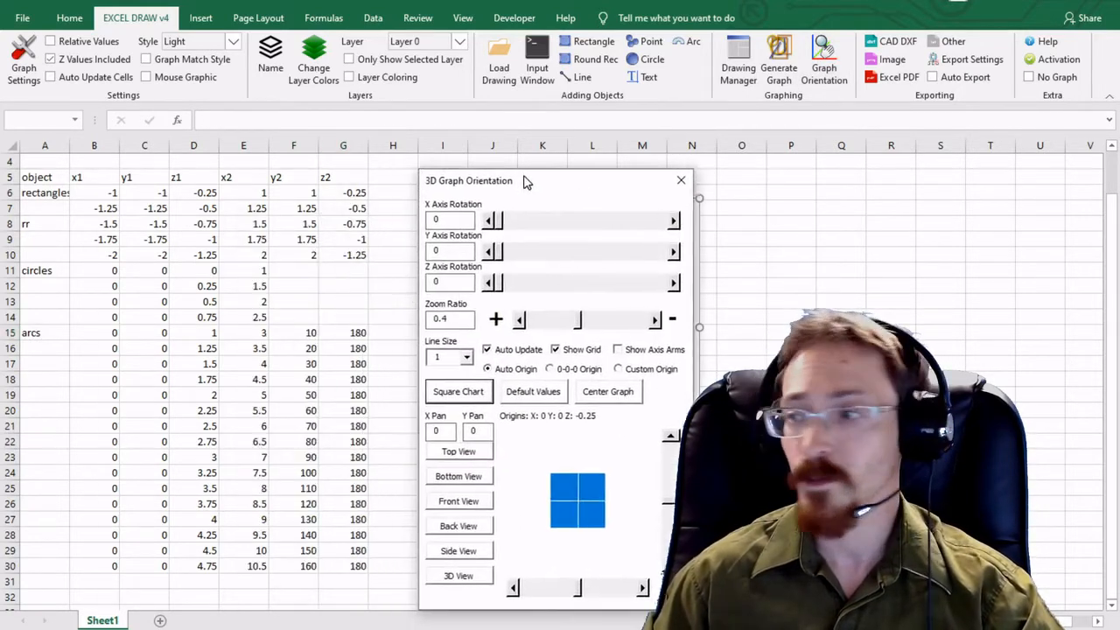
{"action": "left_click_drag", "start_coordinate": [527, 182], "coordinate": [882, 124]}
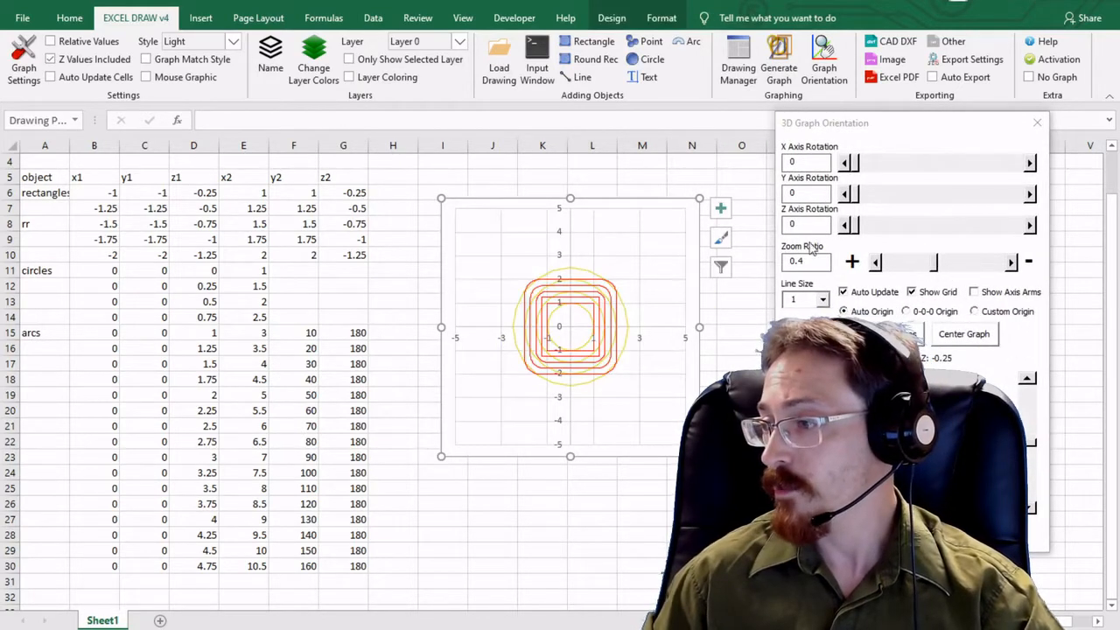
{"action": "left_click", "coordinate": [914, 293]}
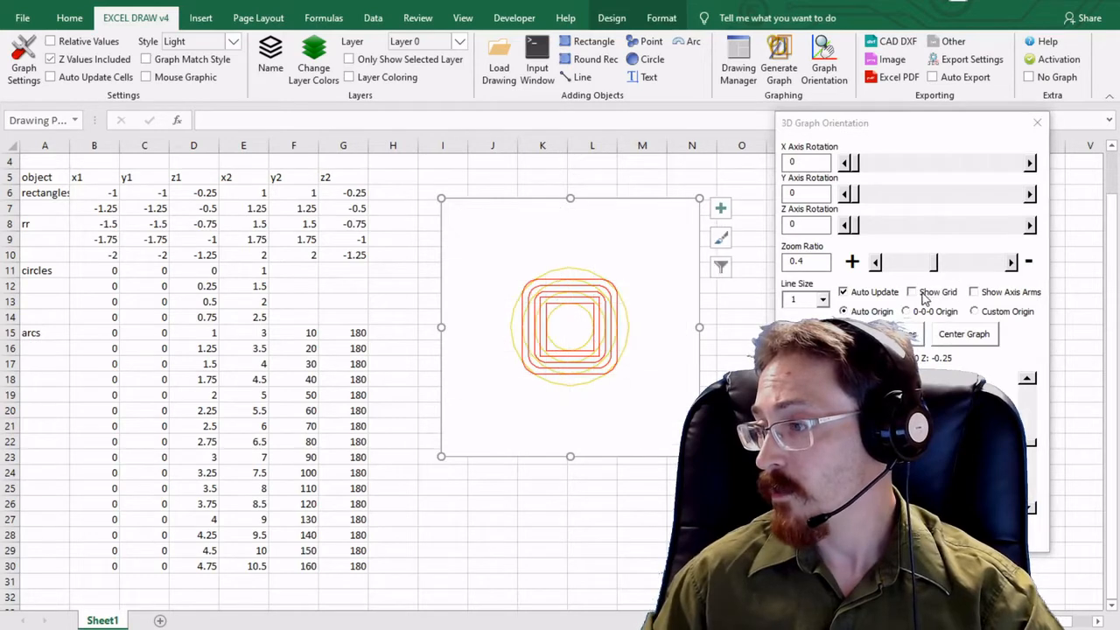
{"action": "left_click", "coordinate": [1037, 122]}
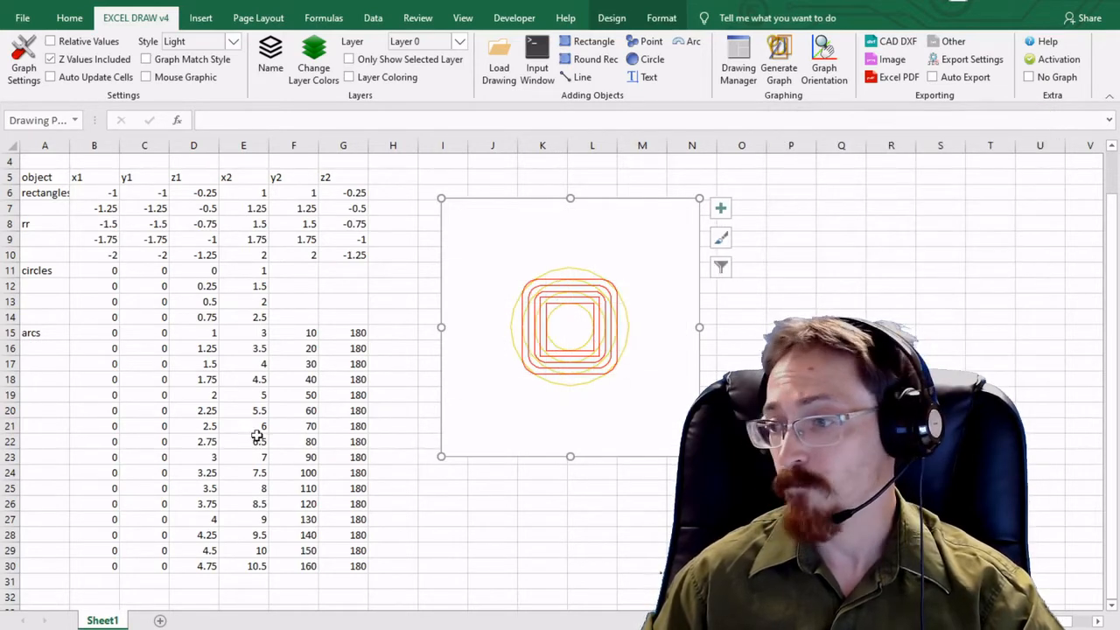
Step: Set the arc end angle in G16 to 190 and fill the series from G15:G16 down to G30
{"action": "left_click_drag", "start_coordinate": [113, 335], "coordinate": [329, 565]}
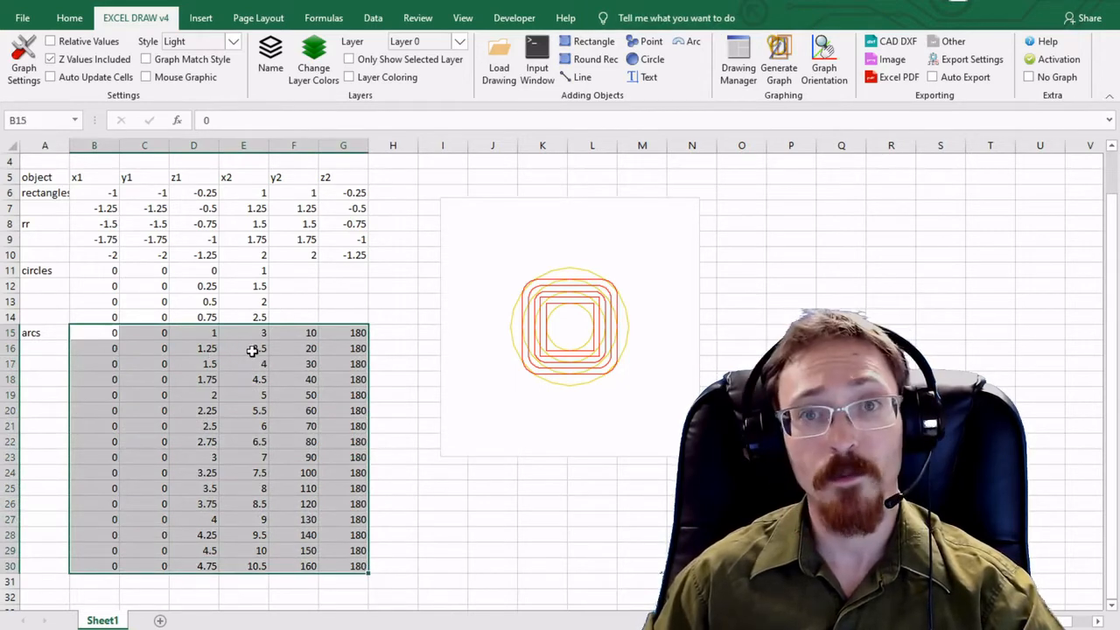
{"action": "left_click", "coordinate": [342, 347]}
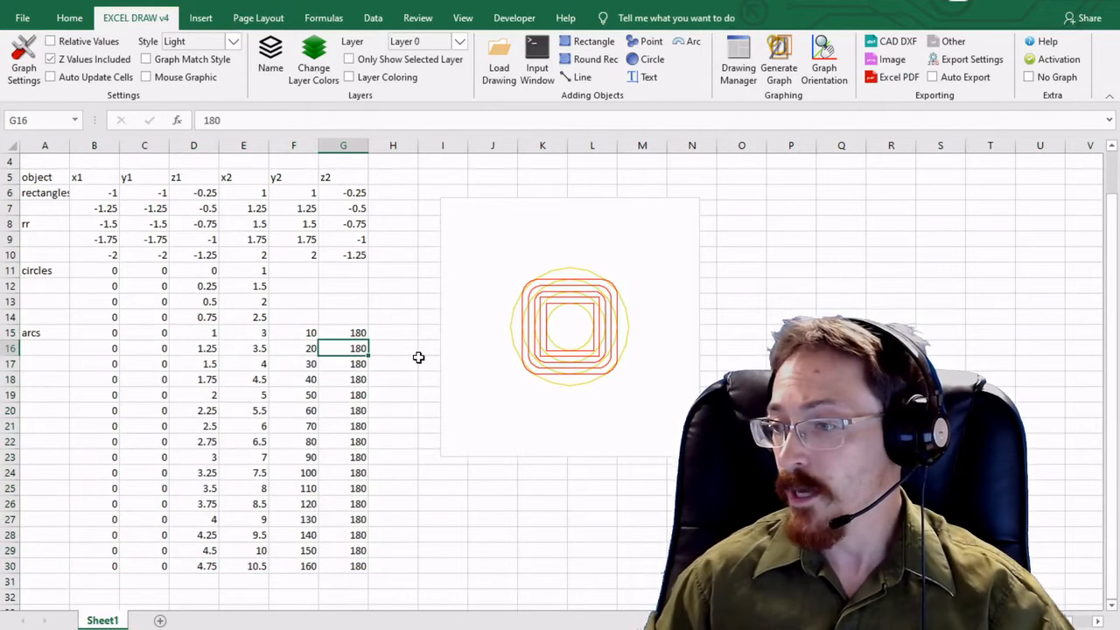
{"action": "type", "text": "190"}
{"action": "key", "text": "ctrl+Return"}
{"action": "key", "text": "Return"}
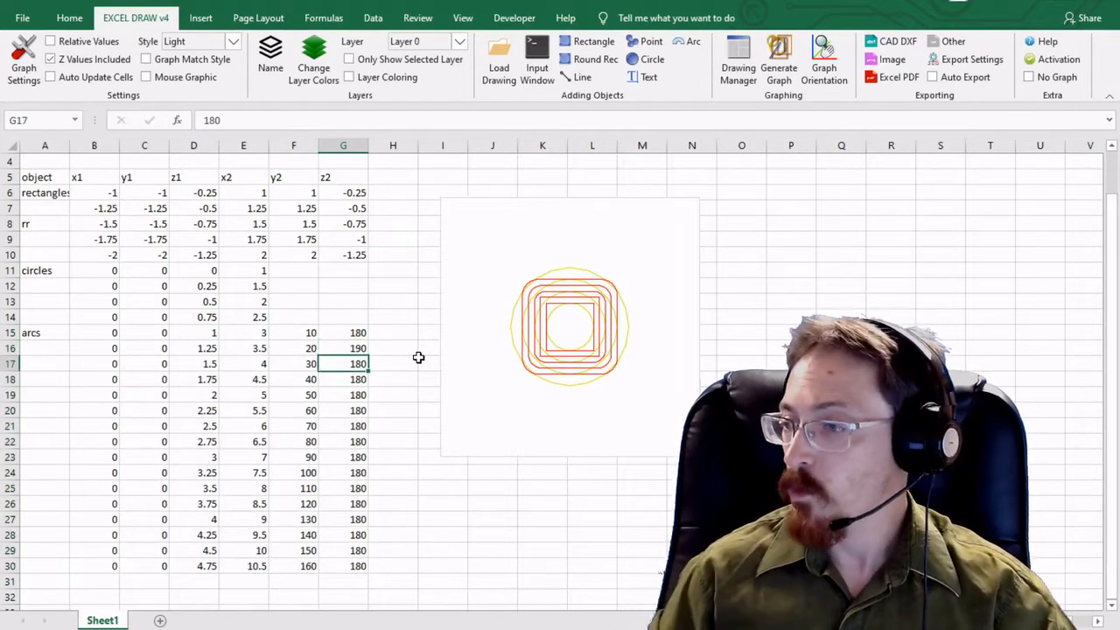
{"action": "left_click_drag", "start_coordinate": [352, 332], "coordinate": [371, 573]}
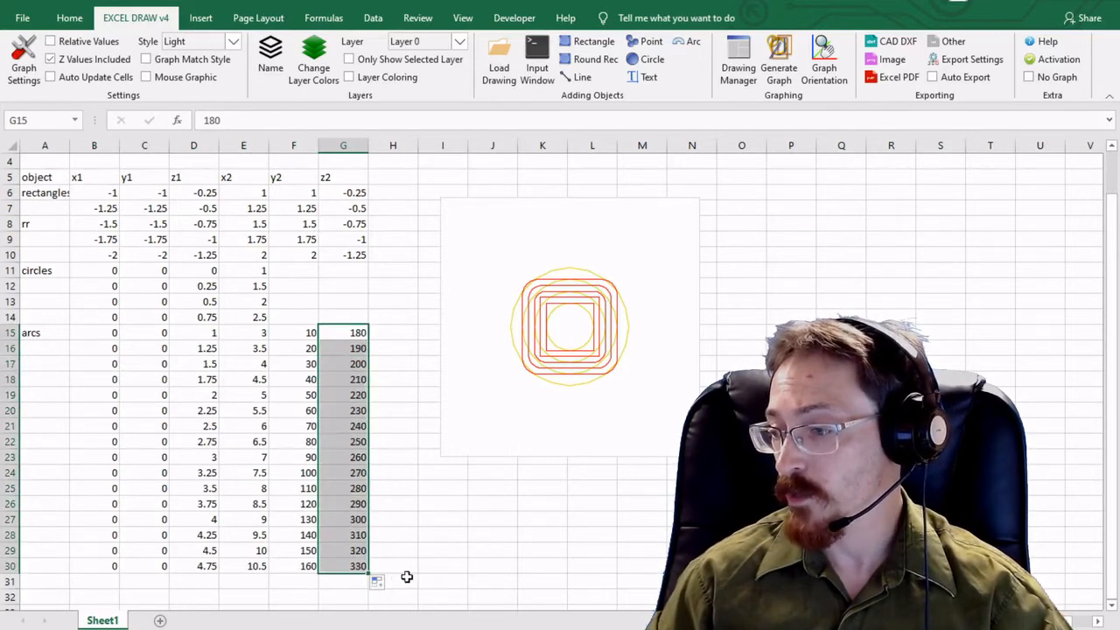
Step: Add arcs to the graph from B15:G30 and zoom the graph out to a ratio of 1.4152
{"action": "left_click_drag", "start_coordinate": [114, 339], "coordinate": [350, 566]}
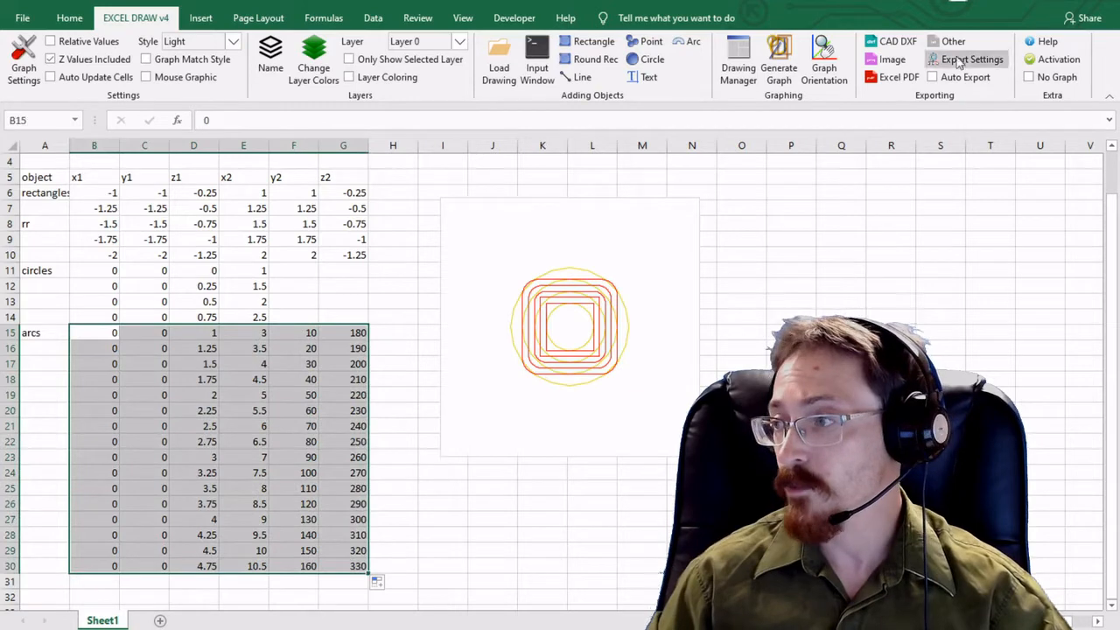
{"action": "left_click", "coordinate": [688, 46]}
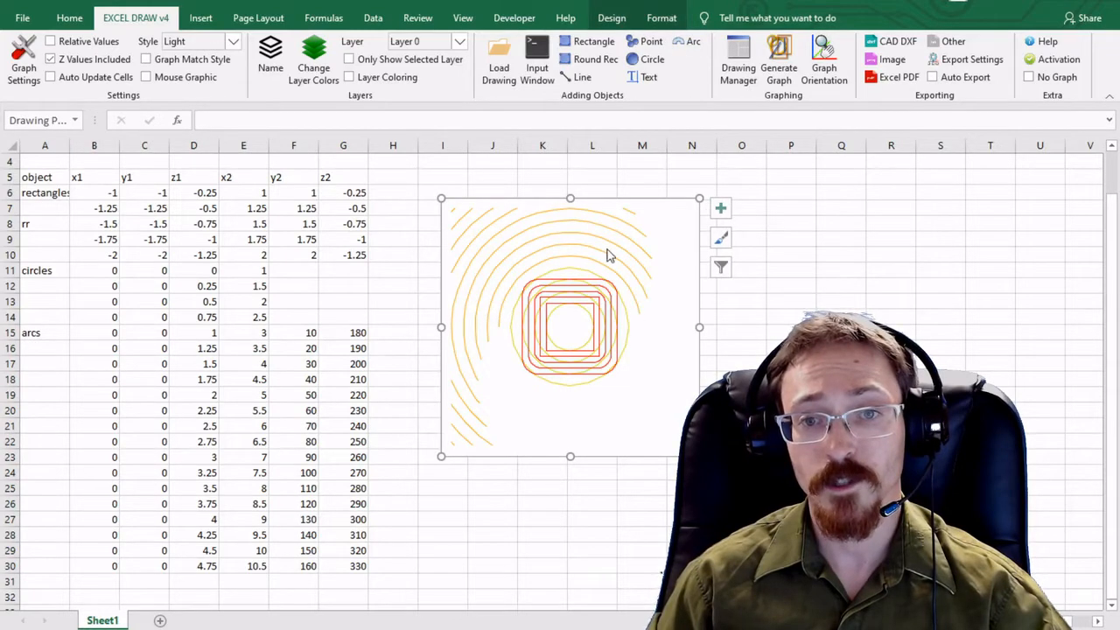
{"action": "left_click", "coordinate": [823, 58]}
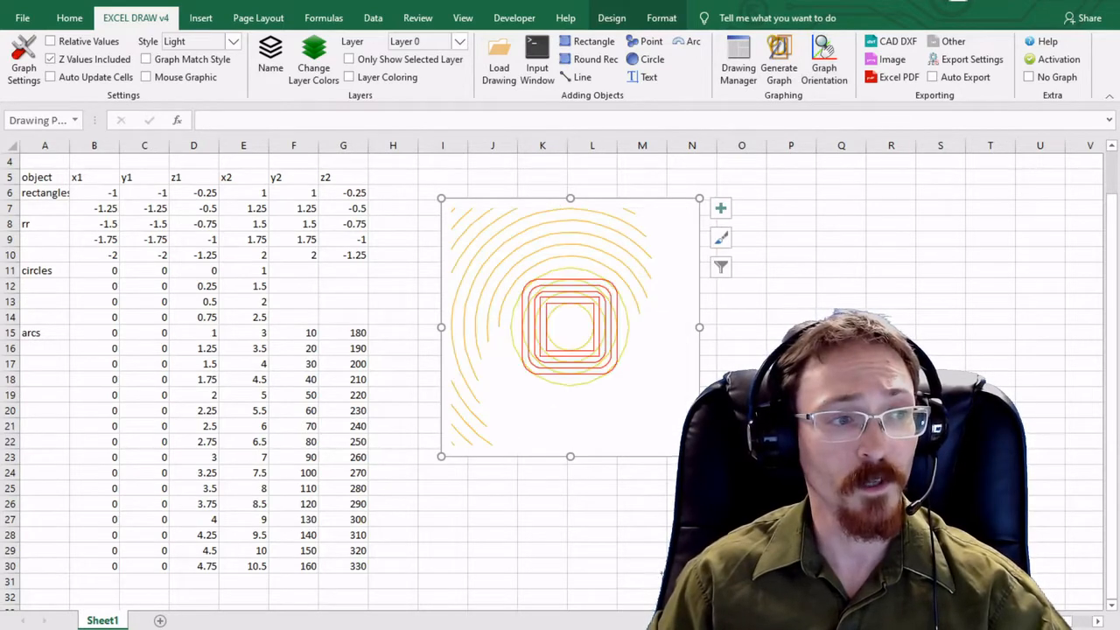
{"action": "left_click_drag", "start_coordinate": [235, 83], "coordinate": [879, 104]}
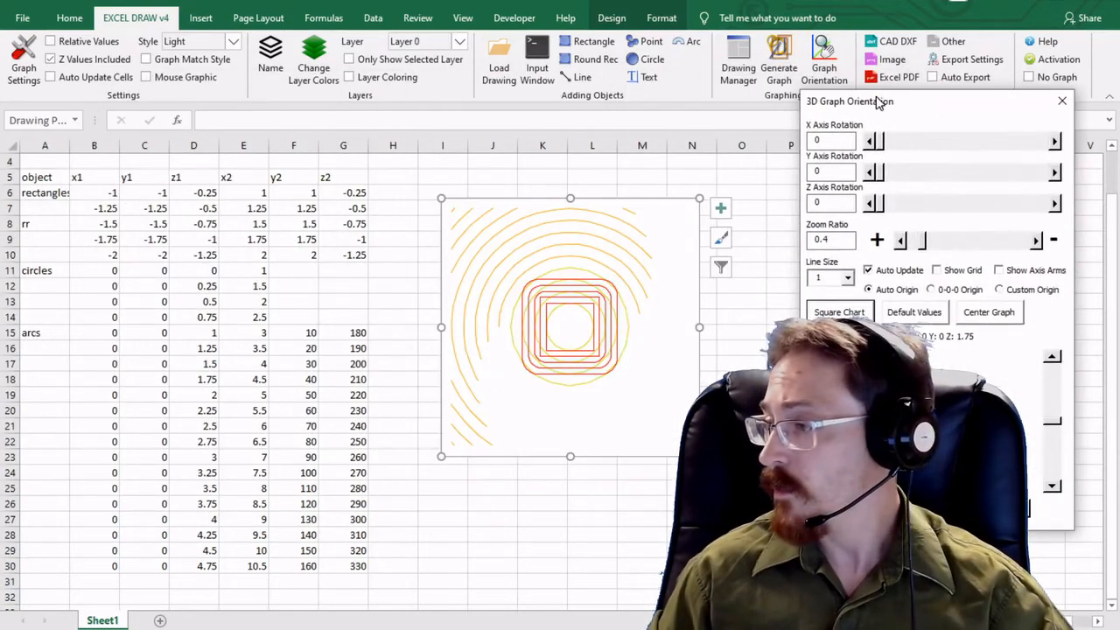
{"action": "left_click", "coordinate": [960, 248]}
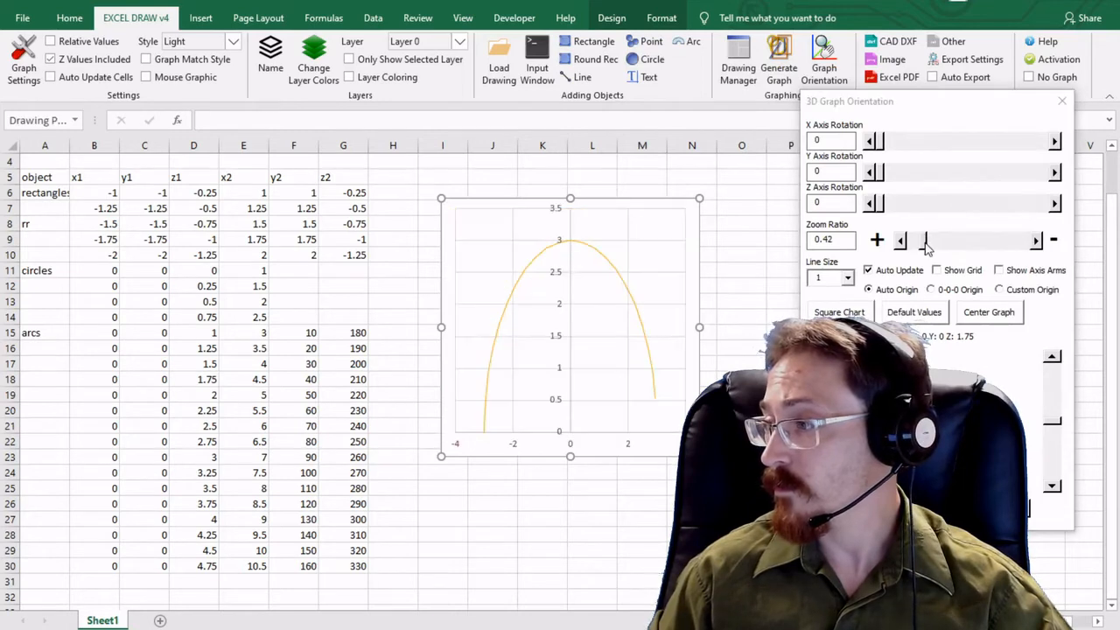
{"action": "left_click_drag", "start_coordinate": [925, 248], "coordinate": [953, 250]}
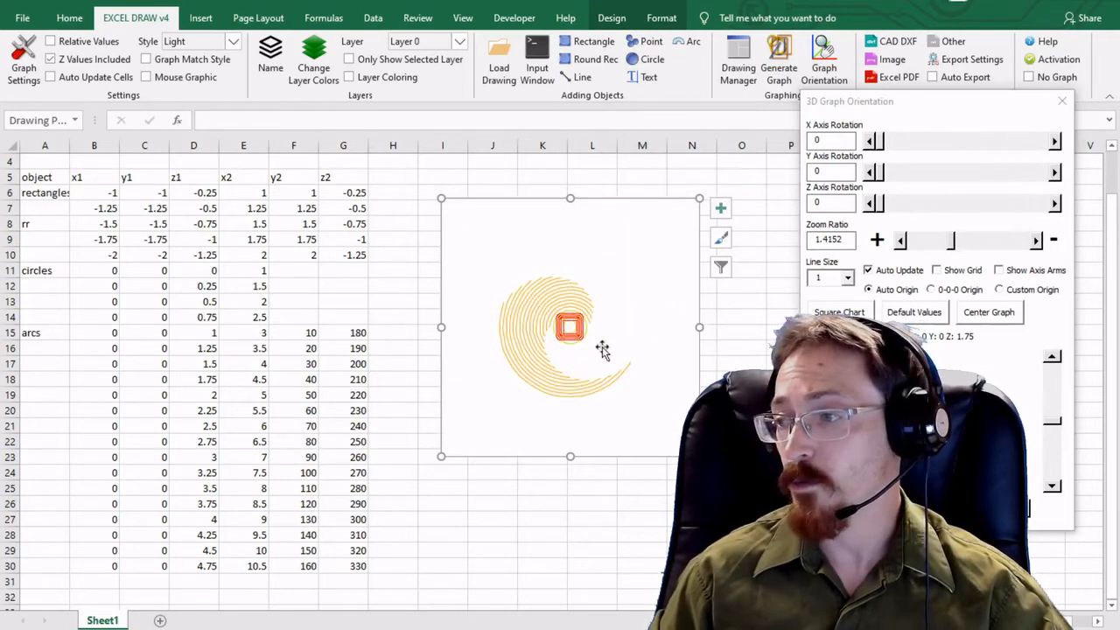
{"action": "left_click", "coordinate": [1064, 103]}
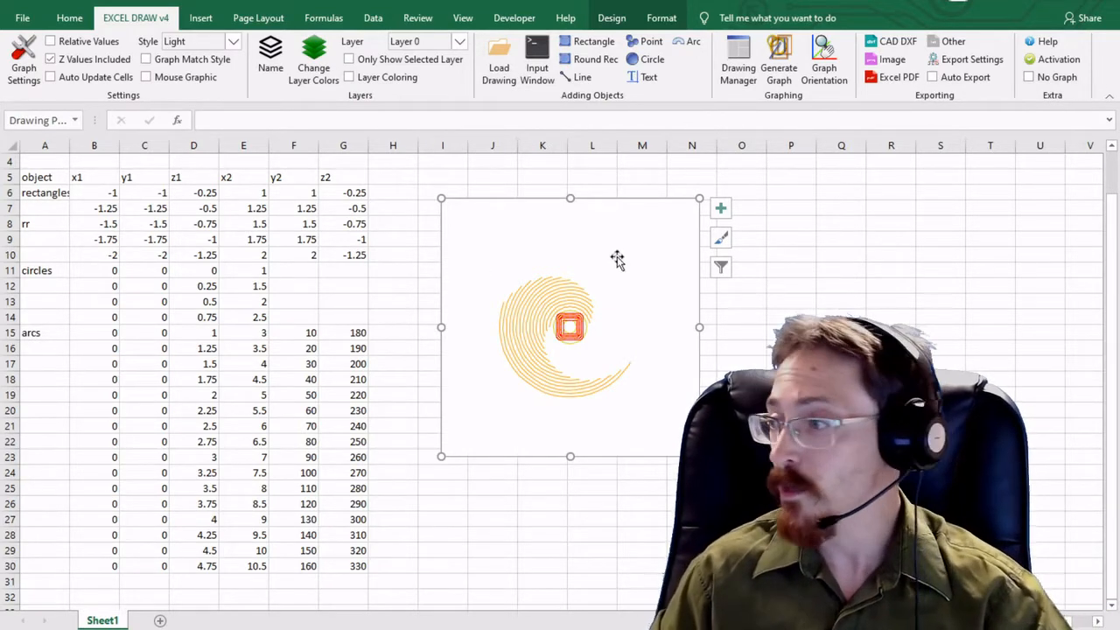
Step: Enter the line's start coordinates -10, -10 and 0 in P5:R5
{"action": "left_click", "coordinate": [793, 176]}
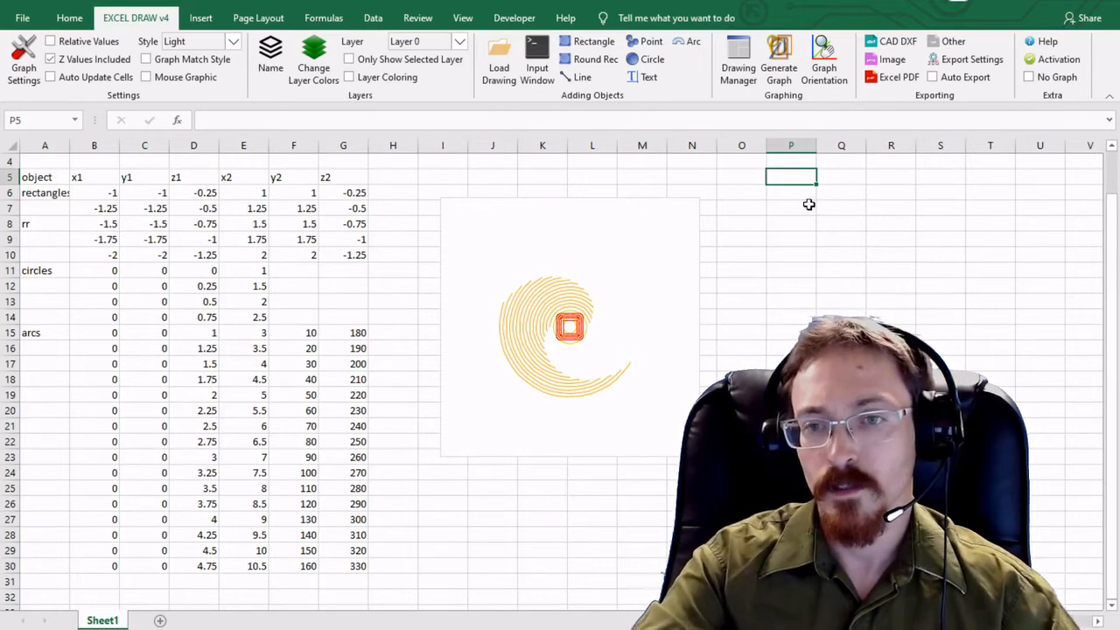
{"action": "type", "text": "-10"}
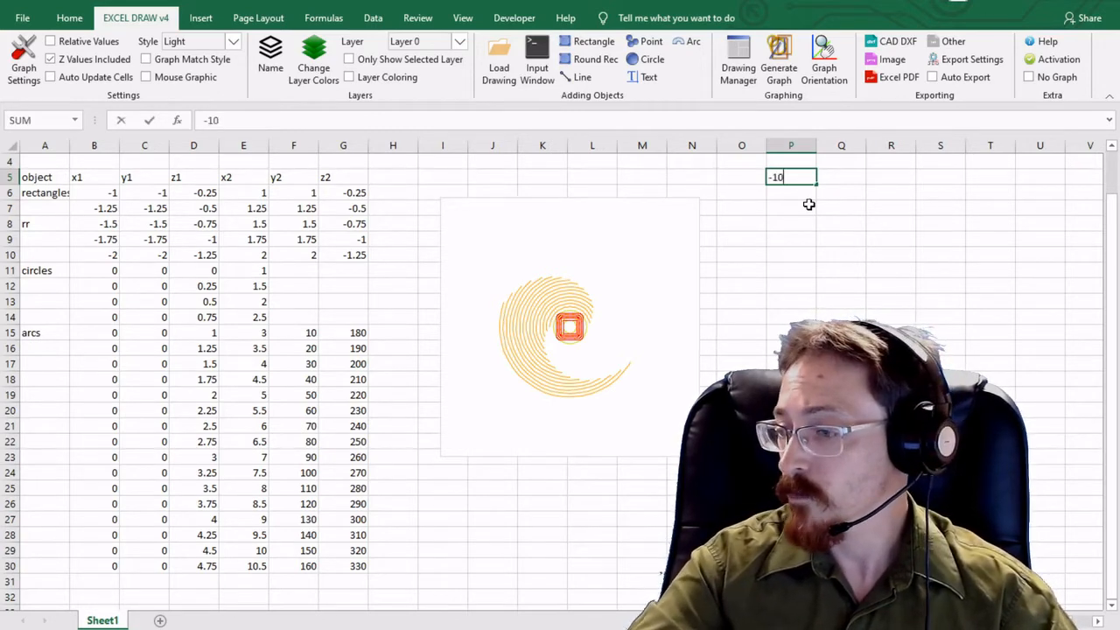
{"action": "key", "text": "Tab"}
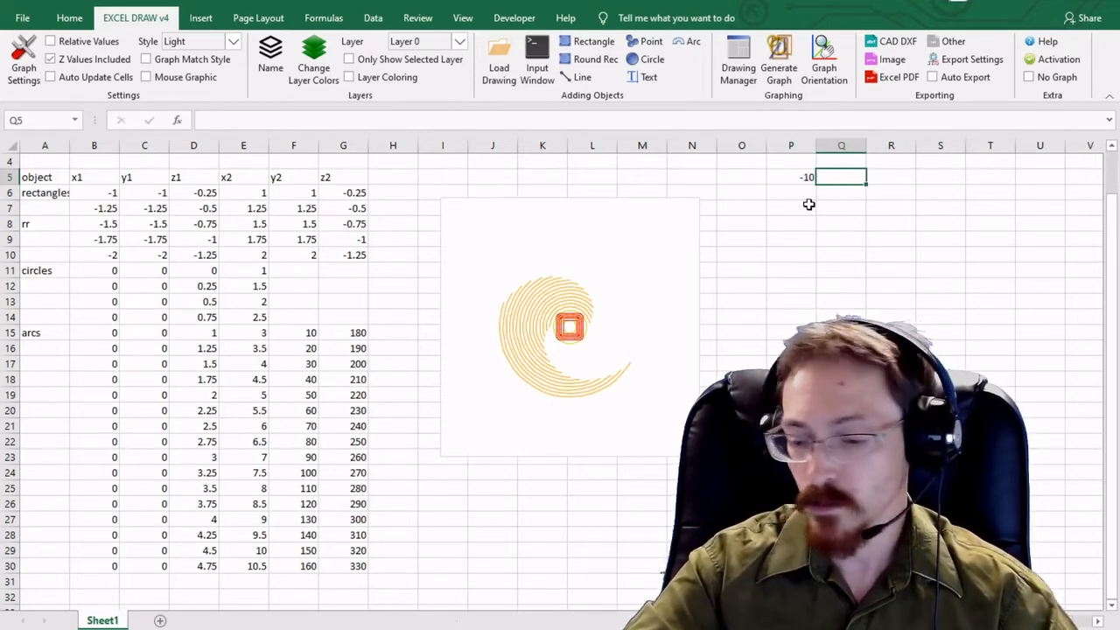
{"action": "type", "text": "-10"}
{"action": "key", "text": "Tab"}
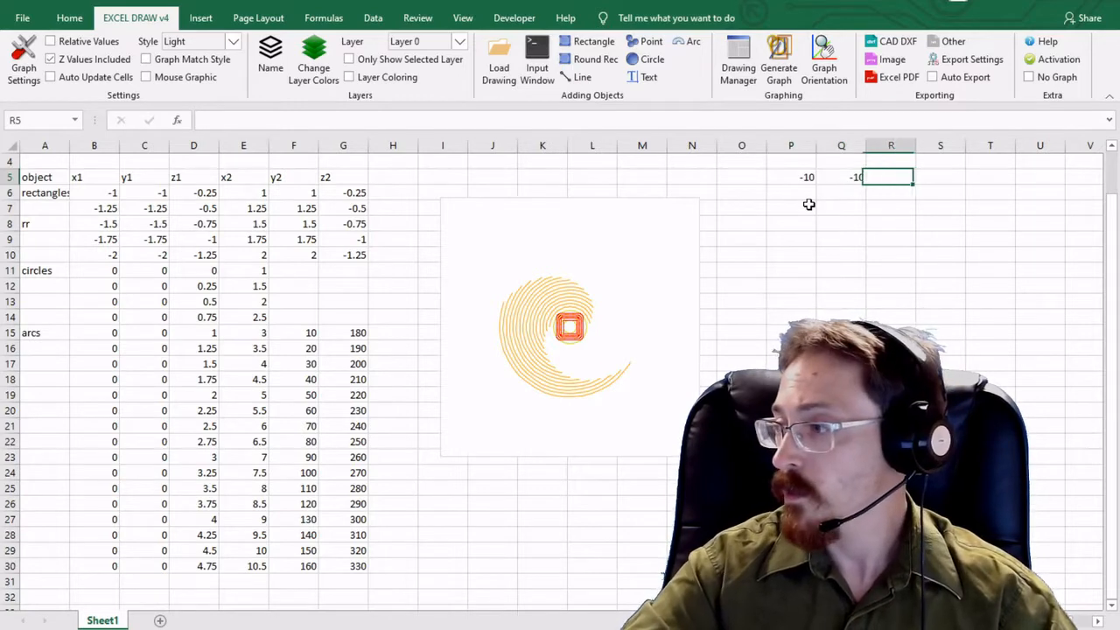
{"action": "type", "text": "0"}
{"action": "key", "text": "Tab"}
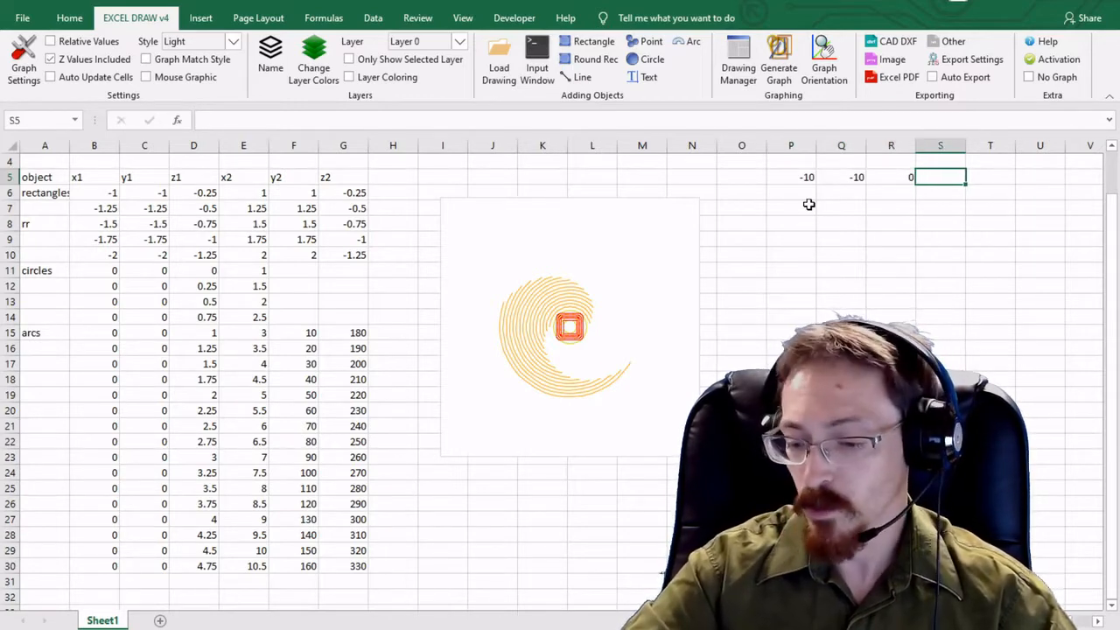
Step: Enter the line's end coordinates 10, 10 and 0 in S5:U5 and add a line to the graph from P5:U5
{"action": "type", "text": "10"}
{"action": "key", "text": "Tab"}
{"action": "type", "text": "10"}
{"action": "key", "text": "Tab"}
{"action": "type", "text": "0"}
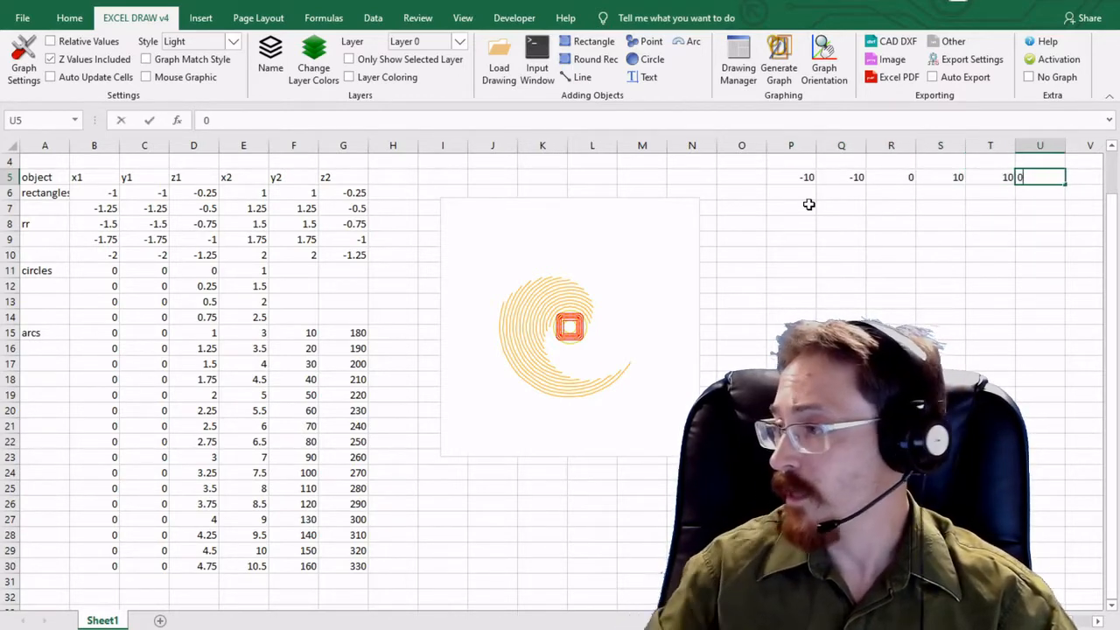
{"action": "left_click", "coordinate": [811, 204]}
{"action": "left_click_drag", "start_coordinate": [805, 177], "coordinate": [1052, 181]}
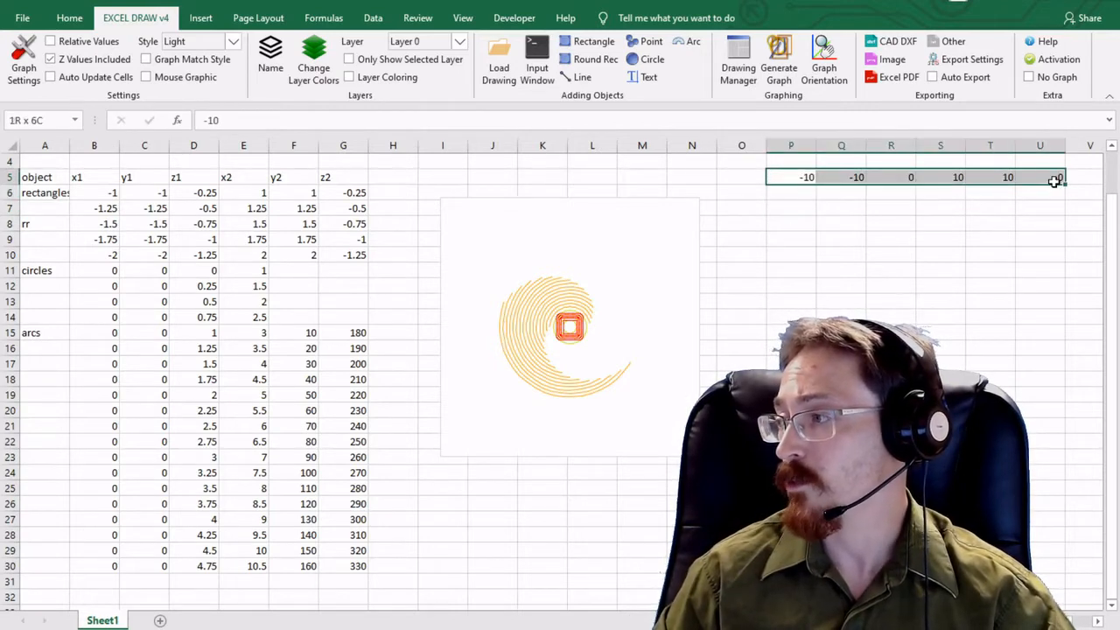
{"action": "left_click", "coordinate": [578, 77]}
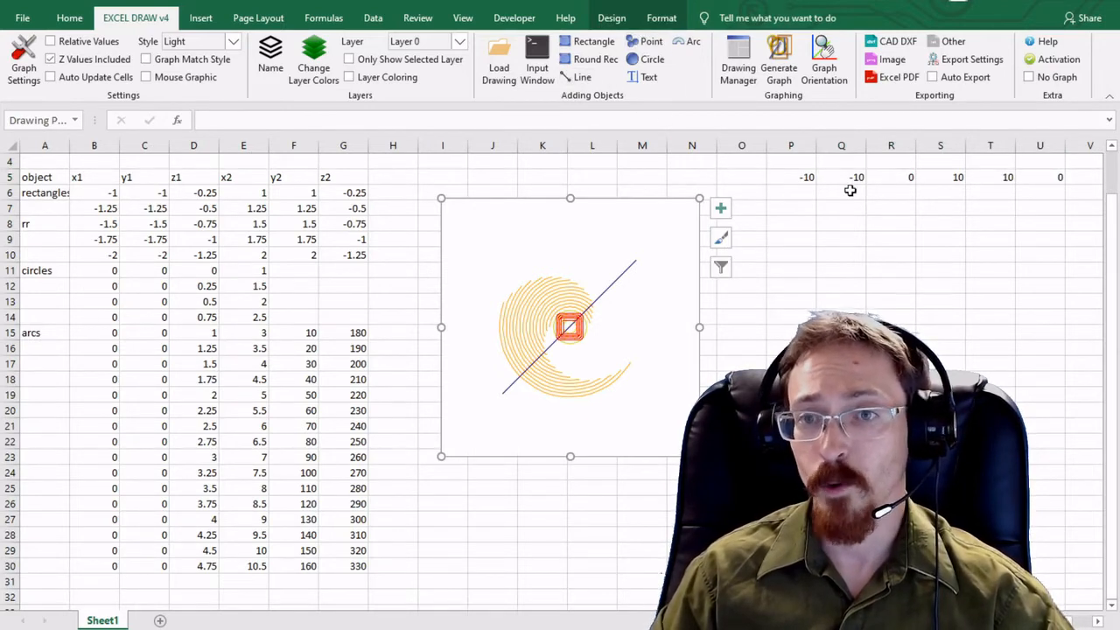
Step: Enter the point coordinates -10, -5 and 2 in P6:R6 and add a point to the graph from that range
{"action": "left_click", "coordinate": [805, 192]}
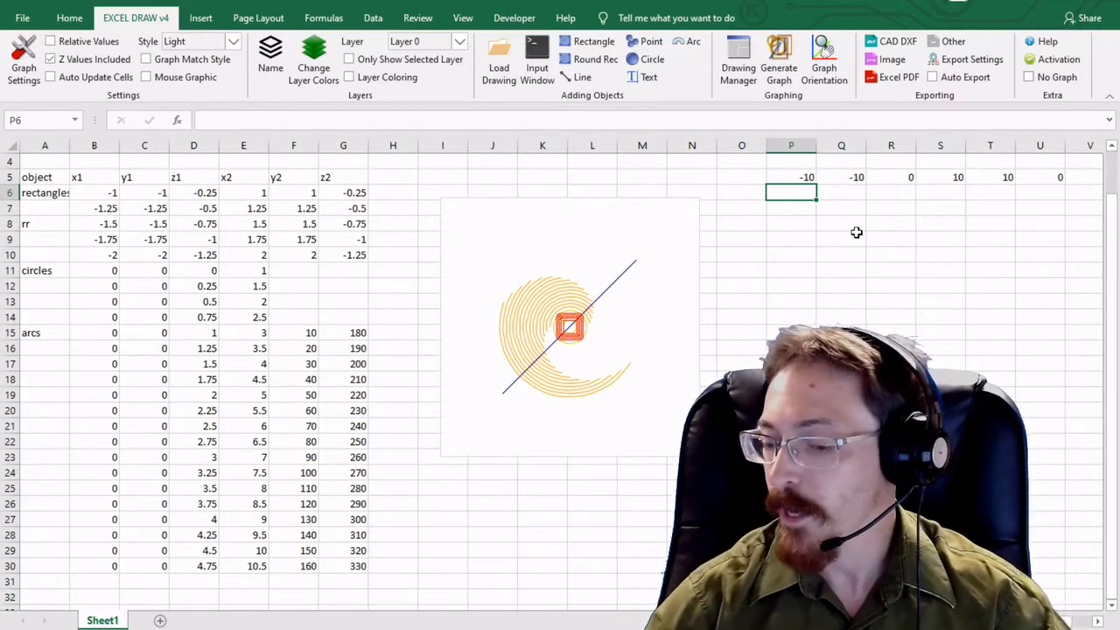
{"action": "type", "text": "-10"}
{"action": "key", "text": "Tab"}
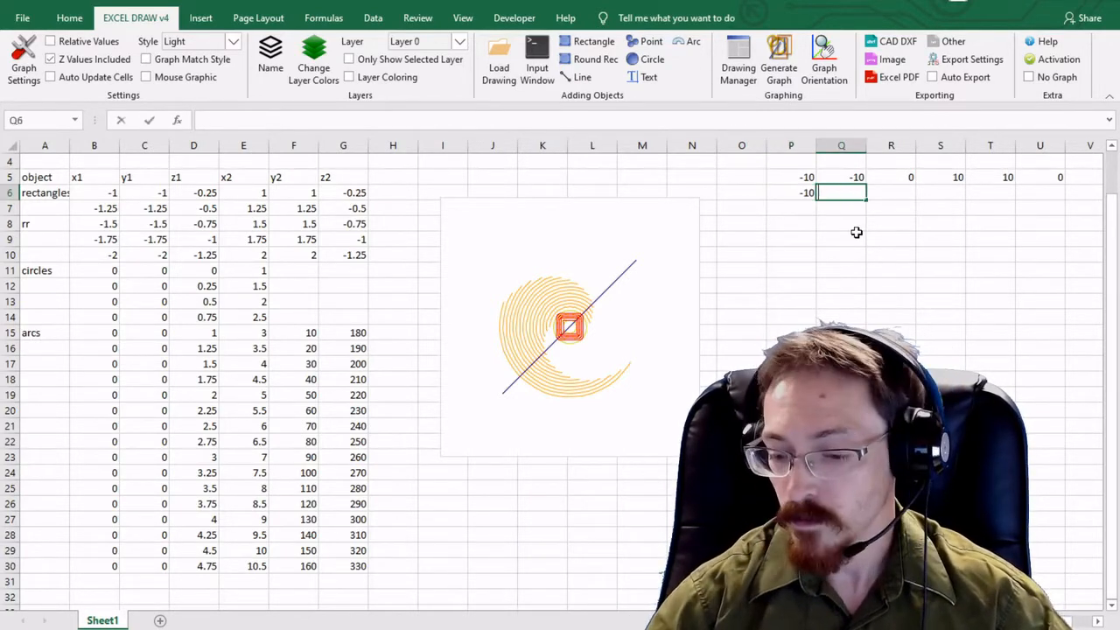
{"action": "type", "text": "-5"}
{"action": "key", "text": "Tab"}
{"action": "type", "text": "2"}
{"action": "key", "text": "Tab"}
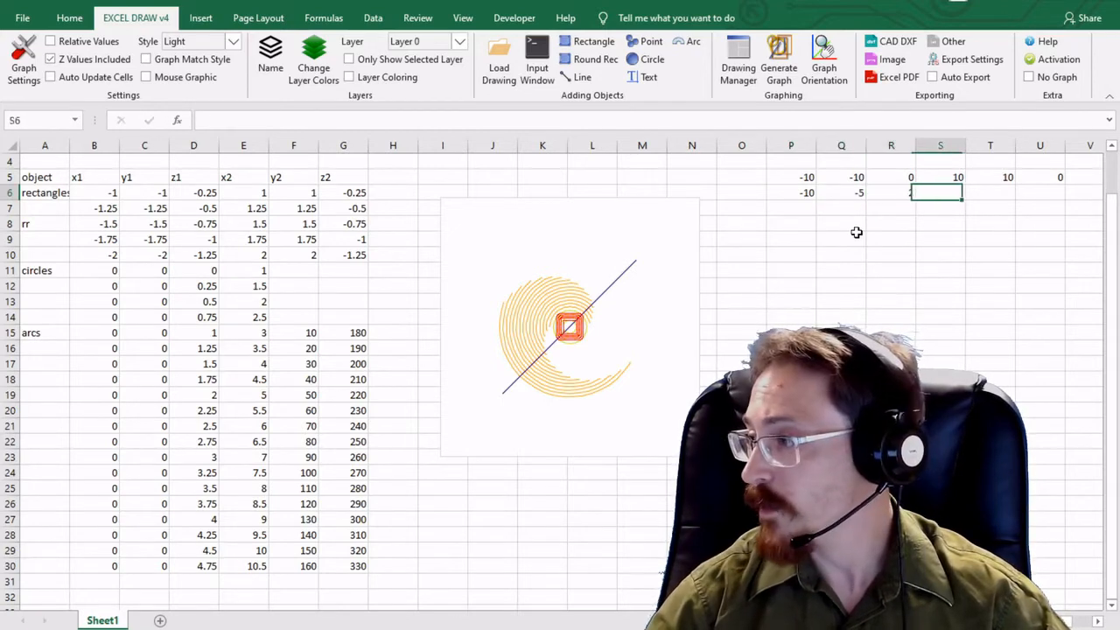
{"action": "key", "text": "Return"}
{"action": "left_click_drag", "start_coordinate": [782, 194], "coordinate": [901, 196]}
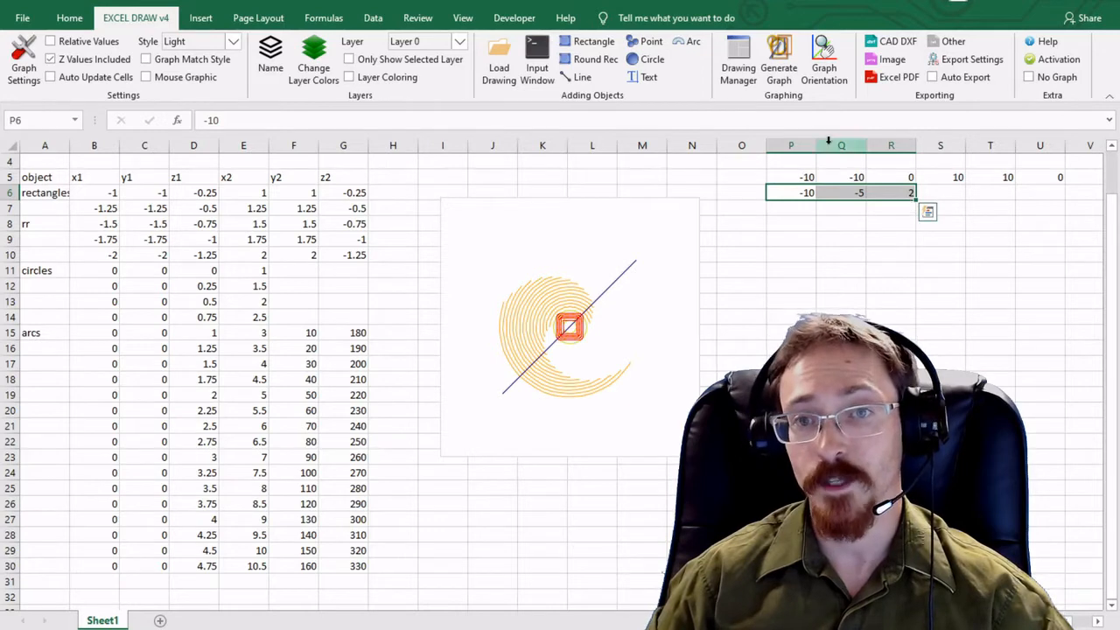
{"action": "left_click", "coordinate": [645, 53]}
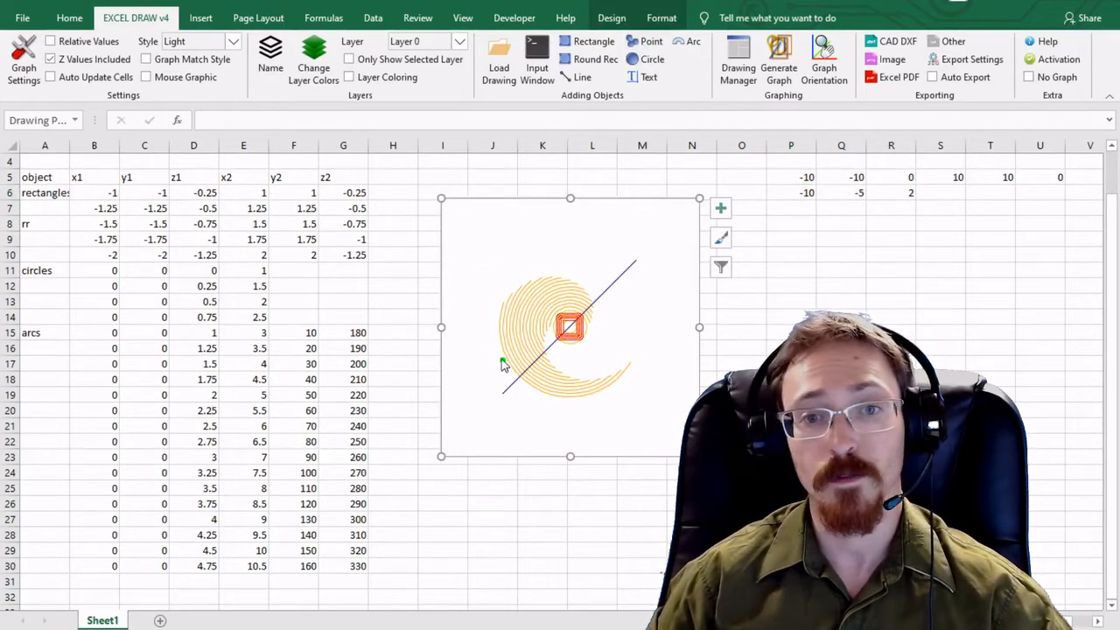
Step: Enter the text object's x and y coordinates, -5 and -12, in P11:Q11
{"action": "left_click", "coordinate": [804, 267]}
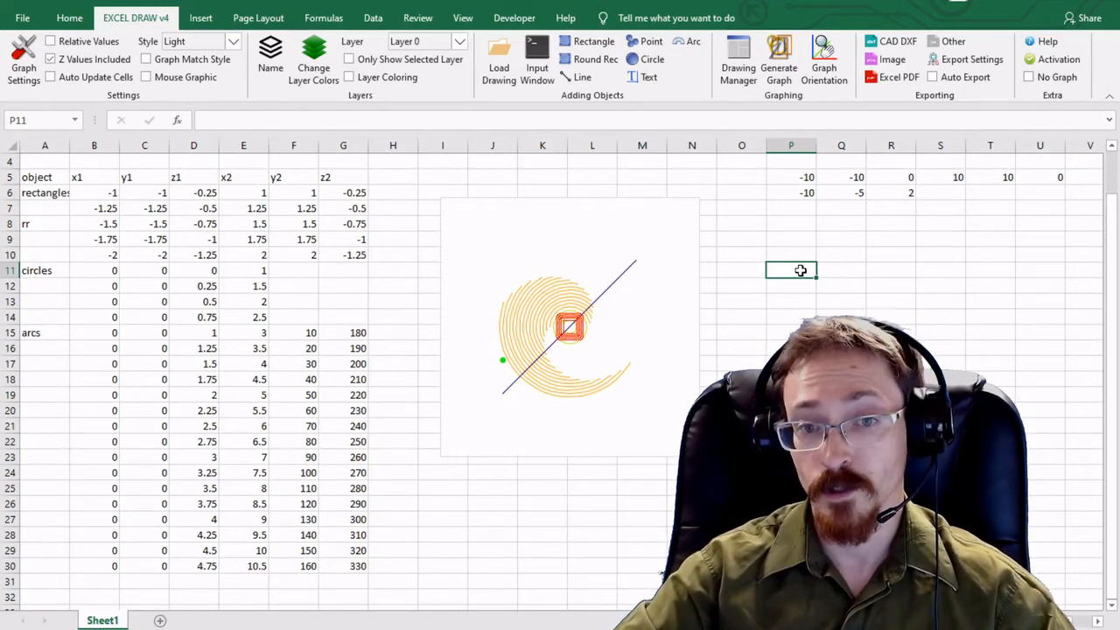
{"action": "type", "text": "-12"}
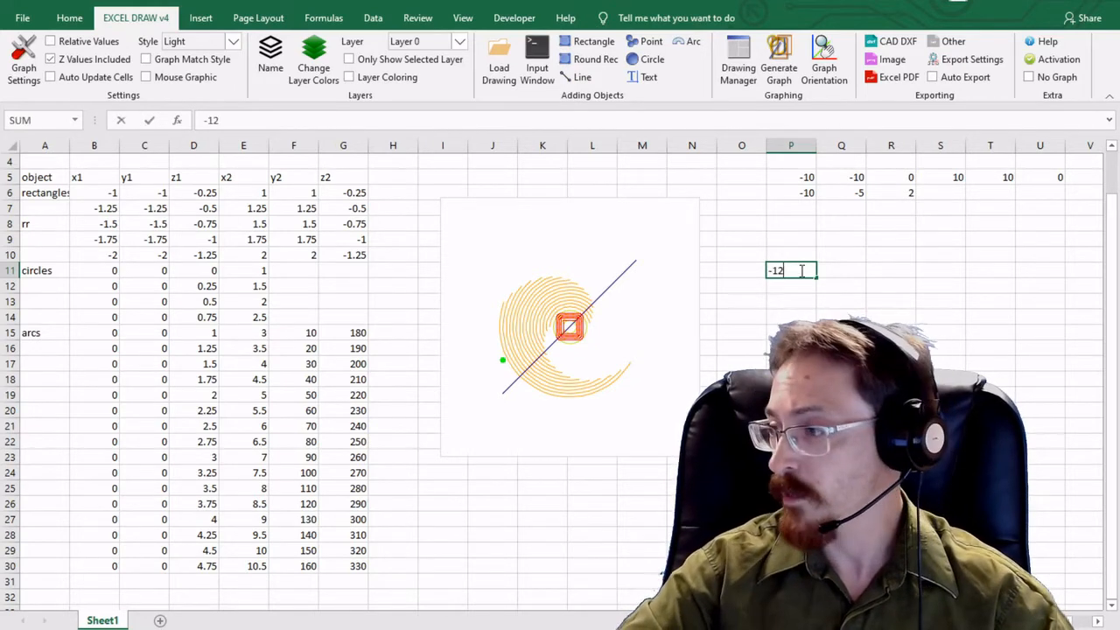
{"action": "key", "text": "Tab"}
{"action": "type", "text": "-"}
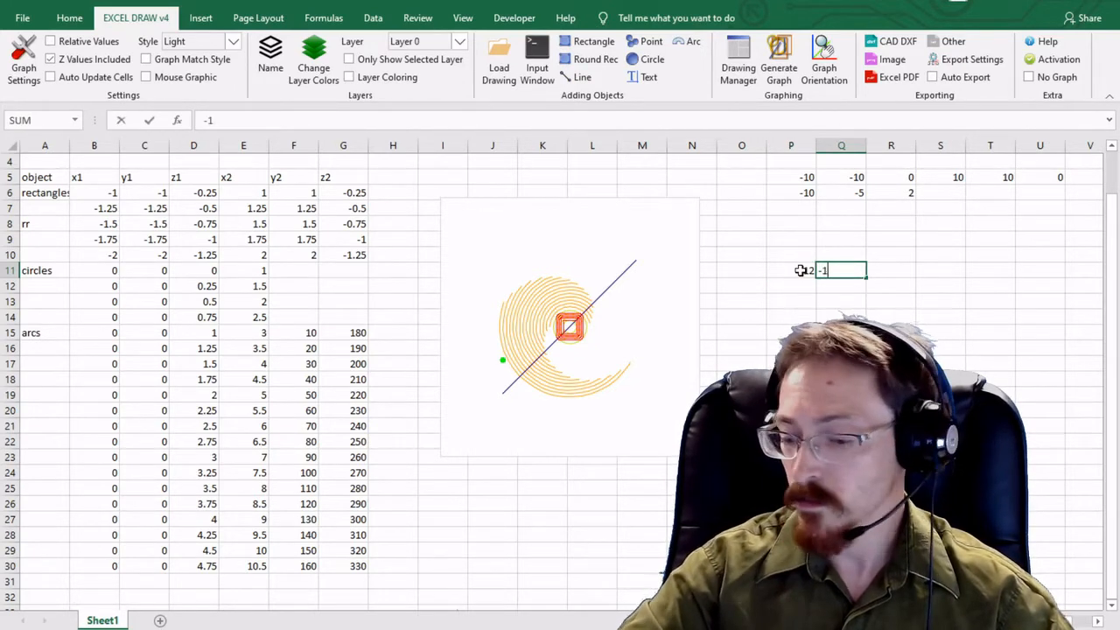
{"action": "left_click", "coordinate": [800, 270]}
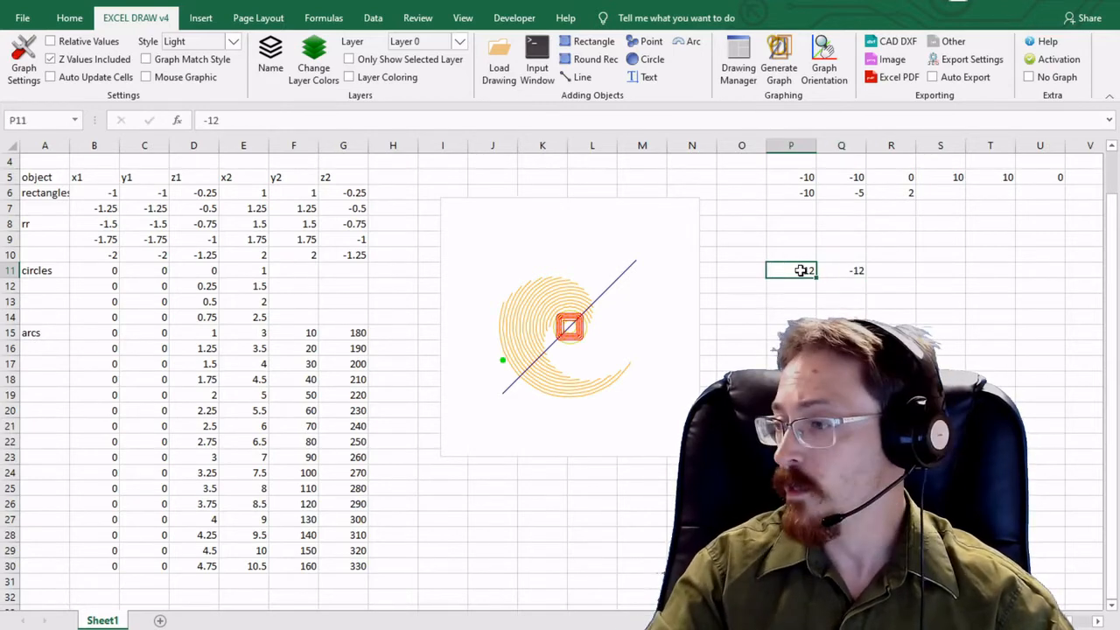
{"action": "type", "text": "-5"}
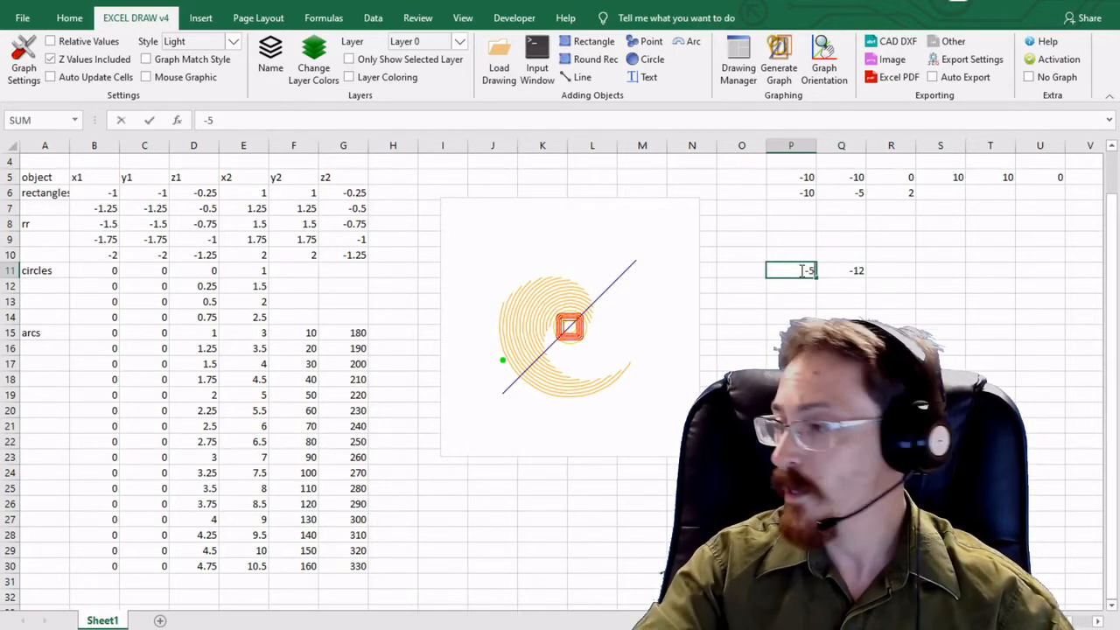
{"action": "key", "text": "Tab"}
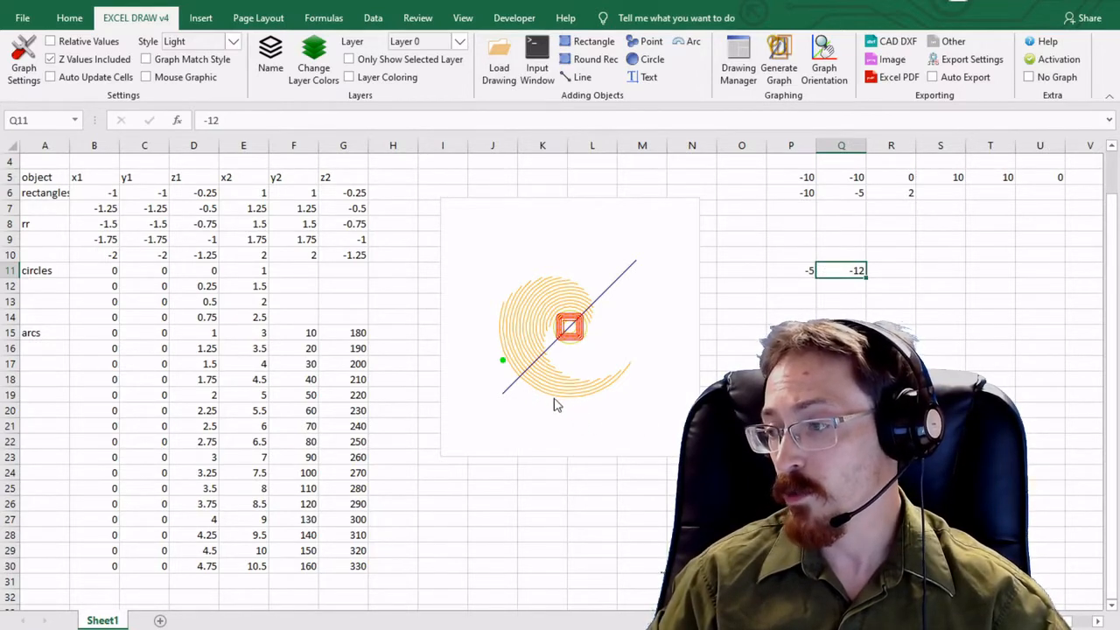
Step: Enter the z coordinate 0 in R11 and the label Test in S11, and add text to the graph from P11:S11
{"action": "left_click", "coordinate": [883, 271]}
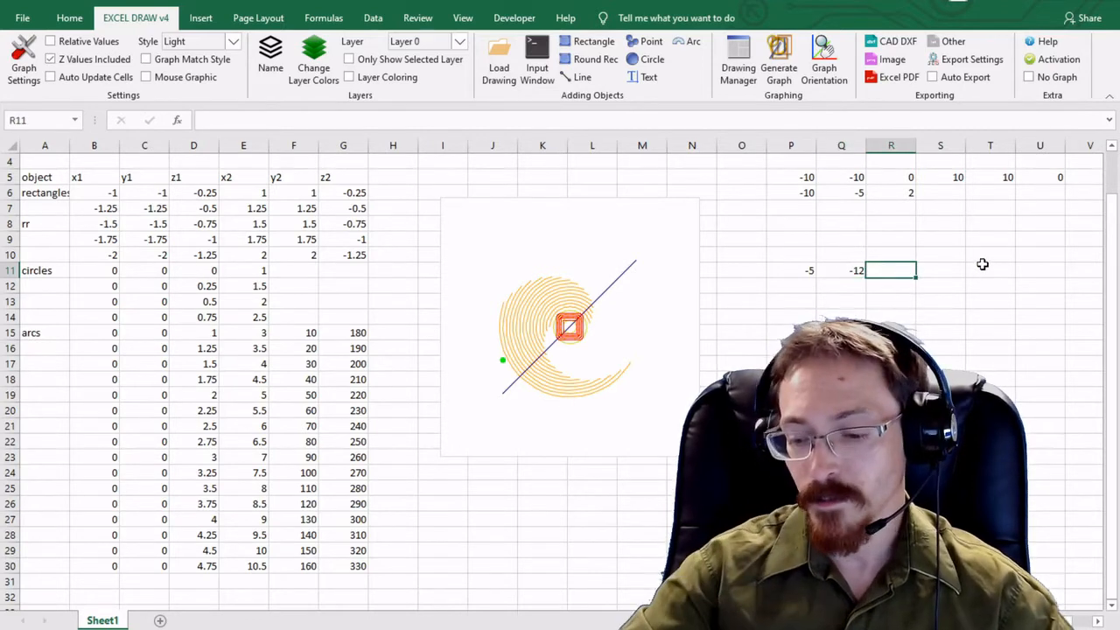
{"action": "type", "text": "0"}
{"action": "key", "text": "Tab"}
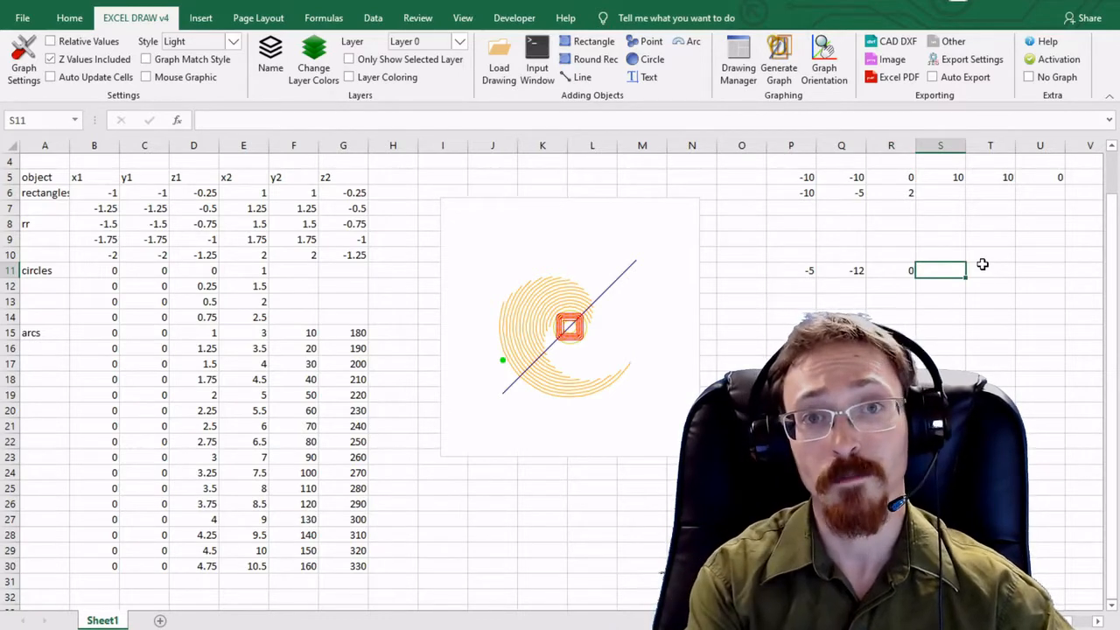
{"action": "type", "text": "T"}
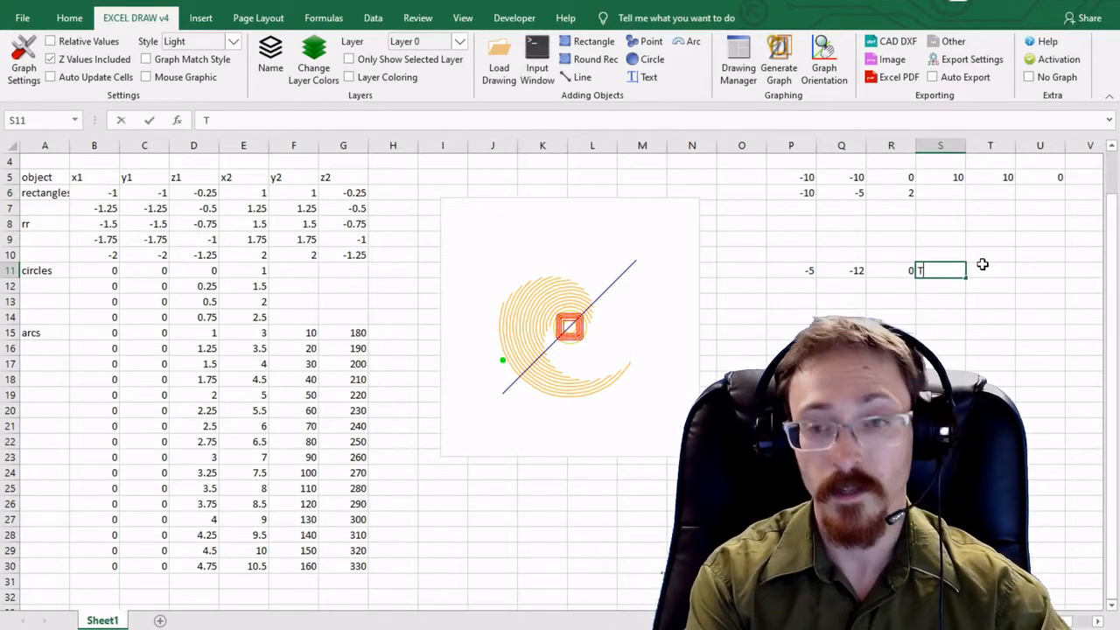
{"action": "type", "text": "est"}
{"action": "key", "text": "Return"}
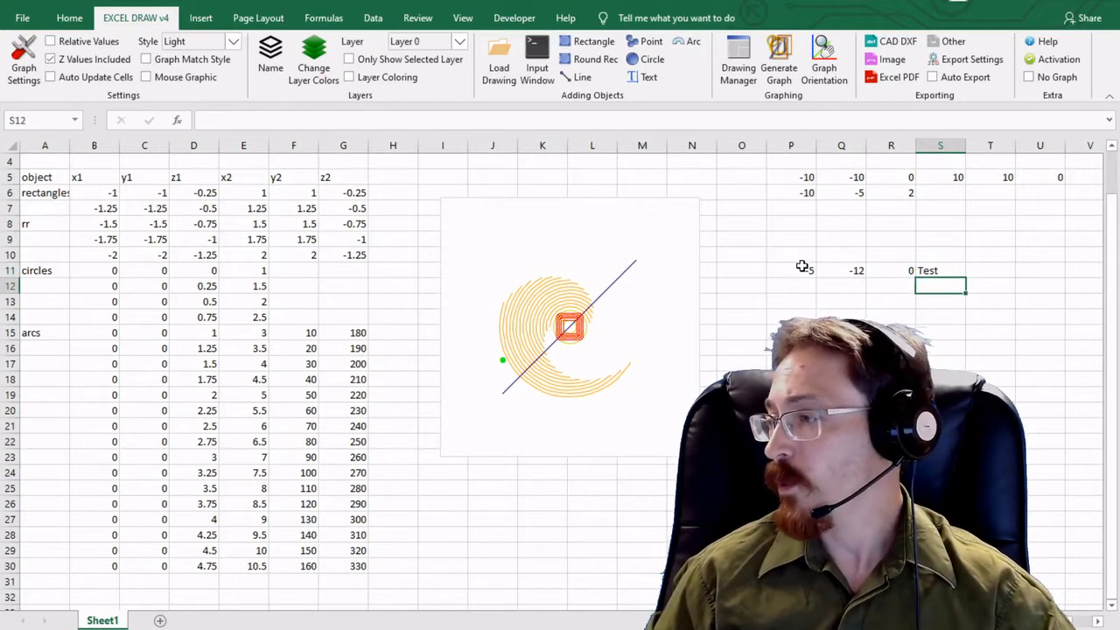
{"action": "left_click_drag", "start_coordinate": [802, 267], "coordinate": [934, 269]}
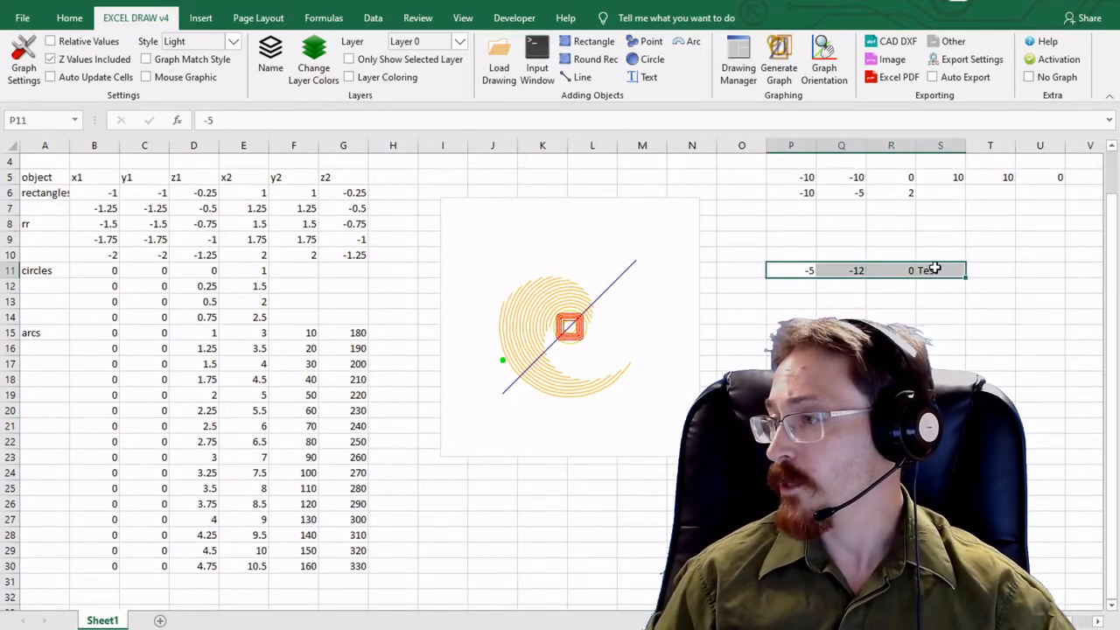
{"action": "left_click", "coordinate": [646, 80]}
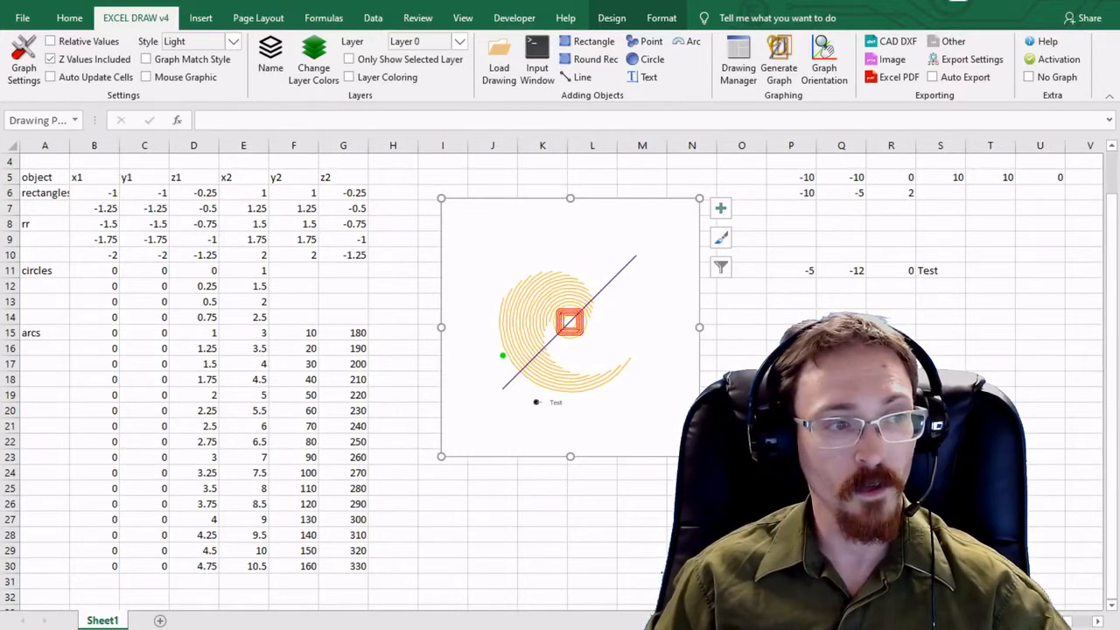
Step: Center the graph and set its zoom ratio to 0.9408 in the 3D Graph Orientation settings
{"action": "left_click", "coordinate": [825, 54]}
{"action": "left_click_drag", "start_coordinate": [206, 176], "coordinate": [869, 132]}
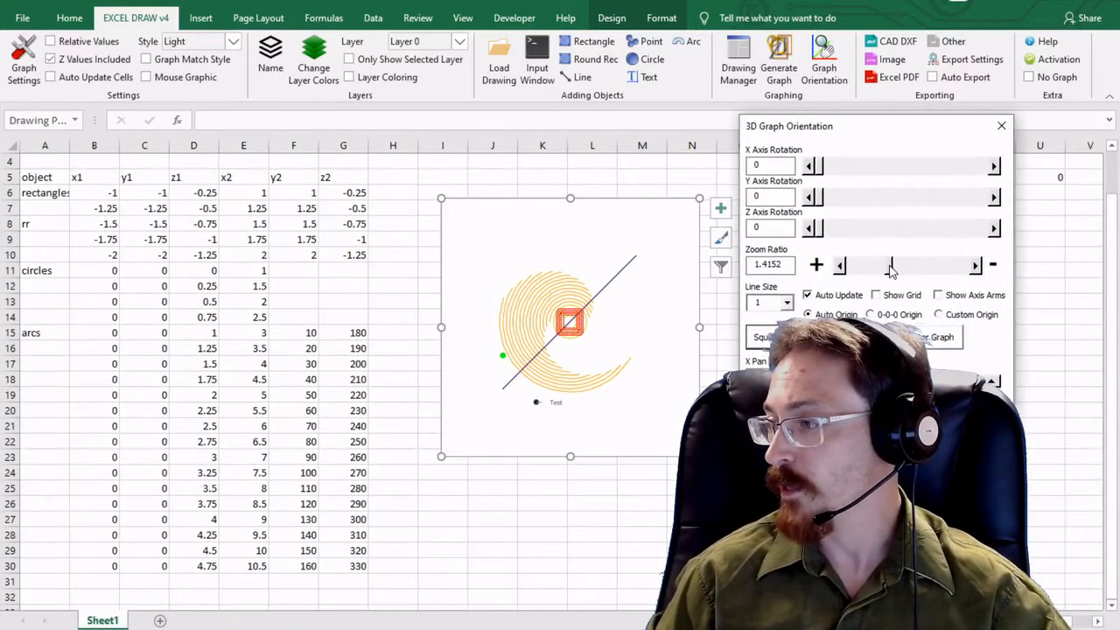
{"action": "left_click_drag", "start_coordinate": [890, 269], "coordinate": [870, 267]}
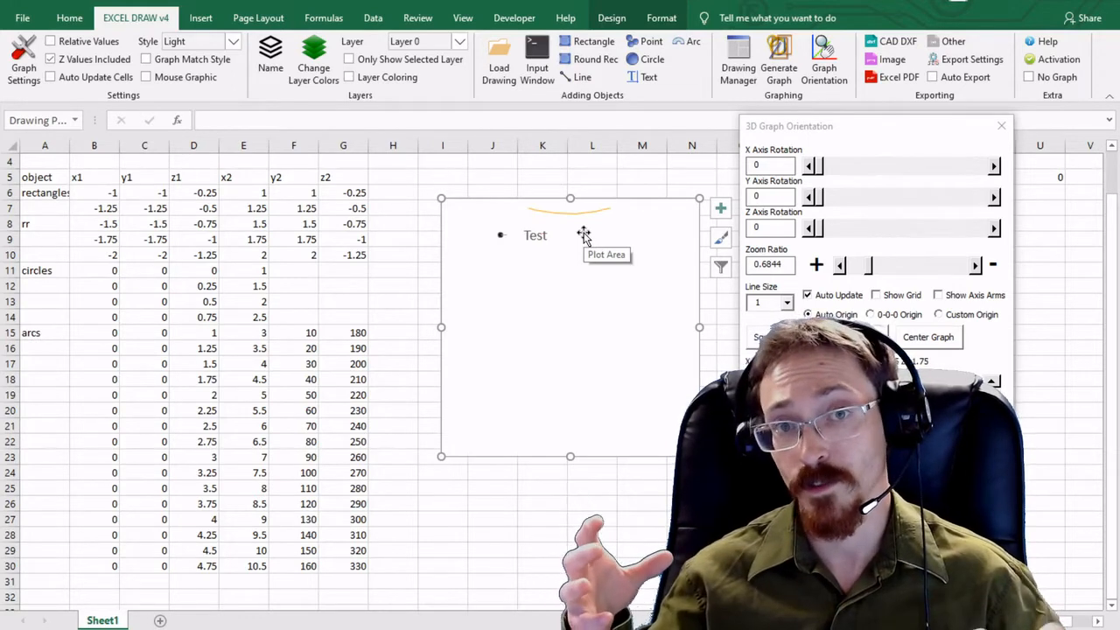
{"action": "left_click", "coordinate": [911, 338]}
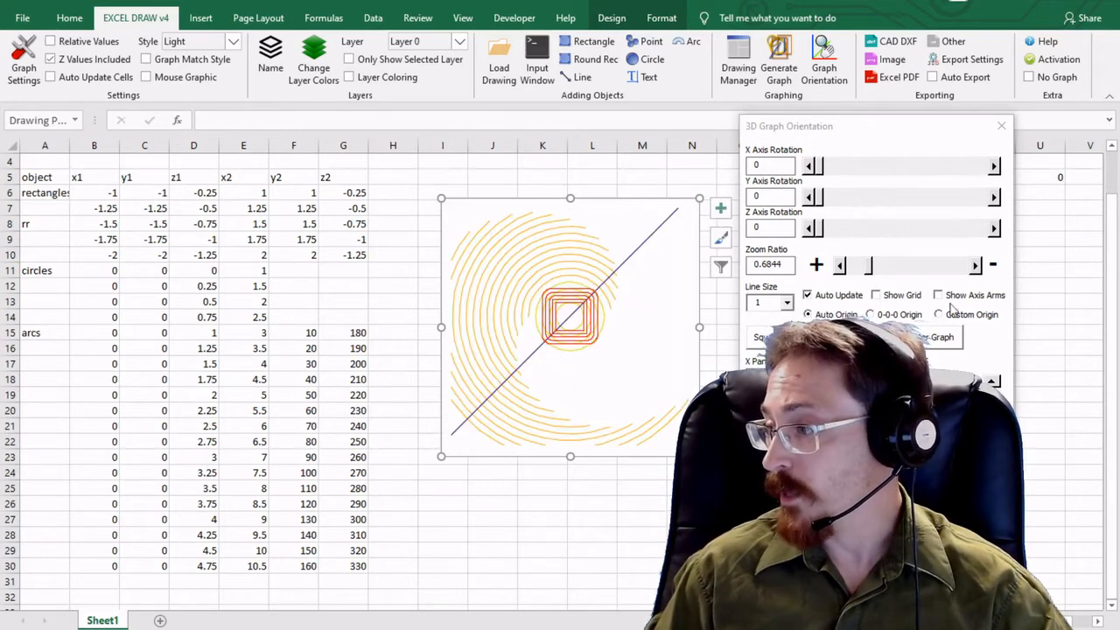
{"action": "left_click", "coordinate": [891, 273]}
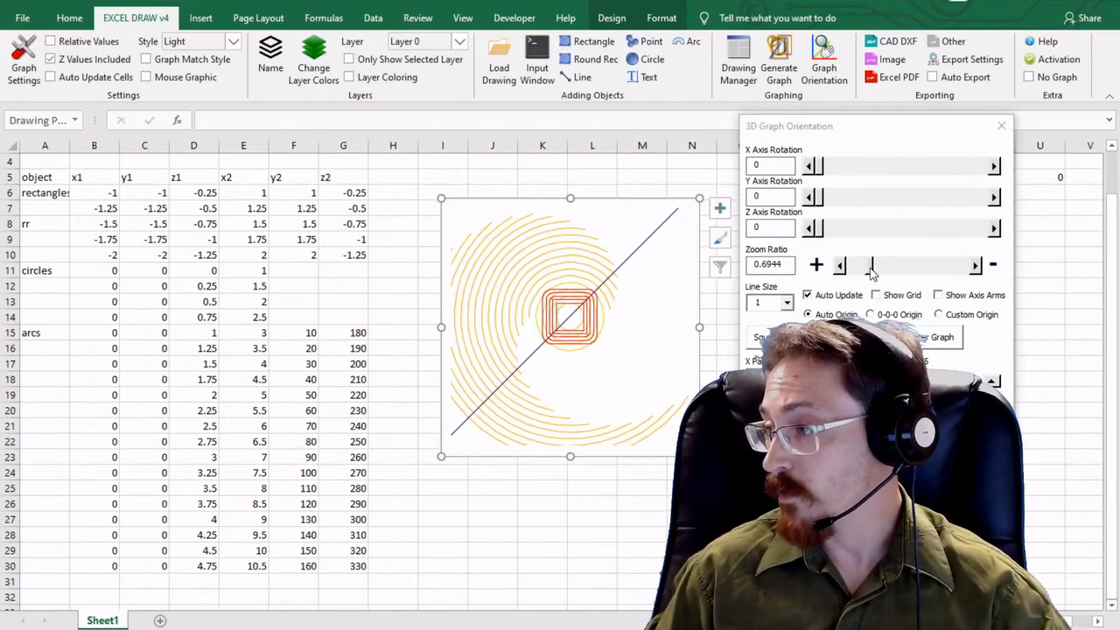
{"action": "left_click_drag", "start_coordinate": [871, 274], "coordinate": [878, 274]}
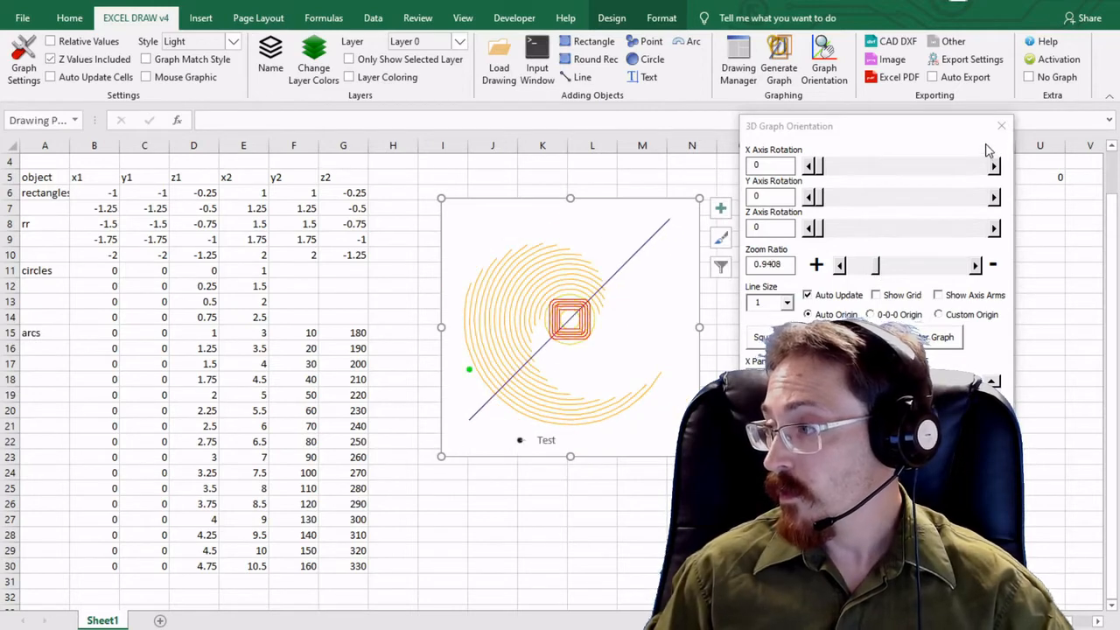
{"action": "left_click", "coordinate": [1001, 126]}
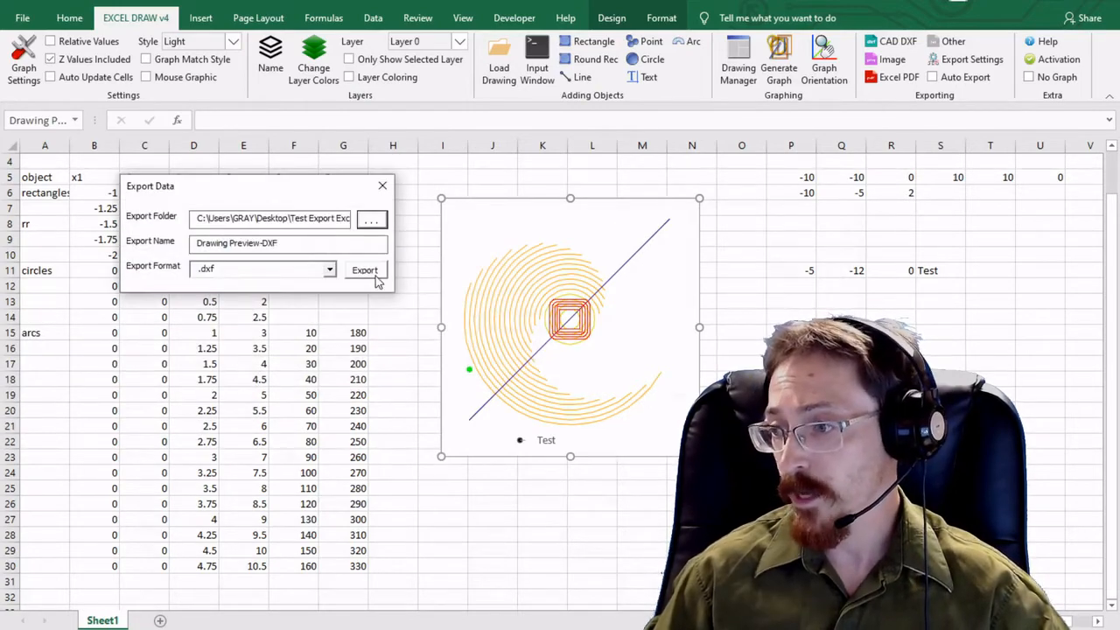
Step: Export the drawing in .dxf format with the name Drawing Preview-DXF and open the exported file in the DWG viewer
{"action": "left_click", "coordinate": [376, 279]}
{"action": "left_click", "coordinate": [618, 379]}
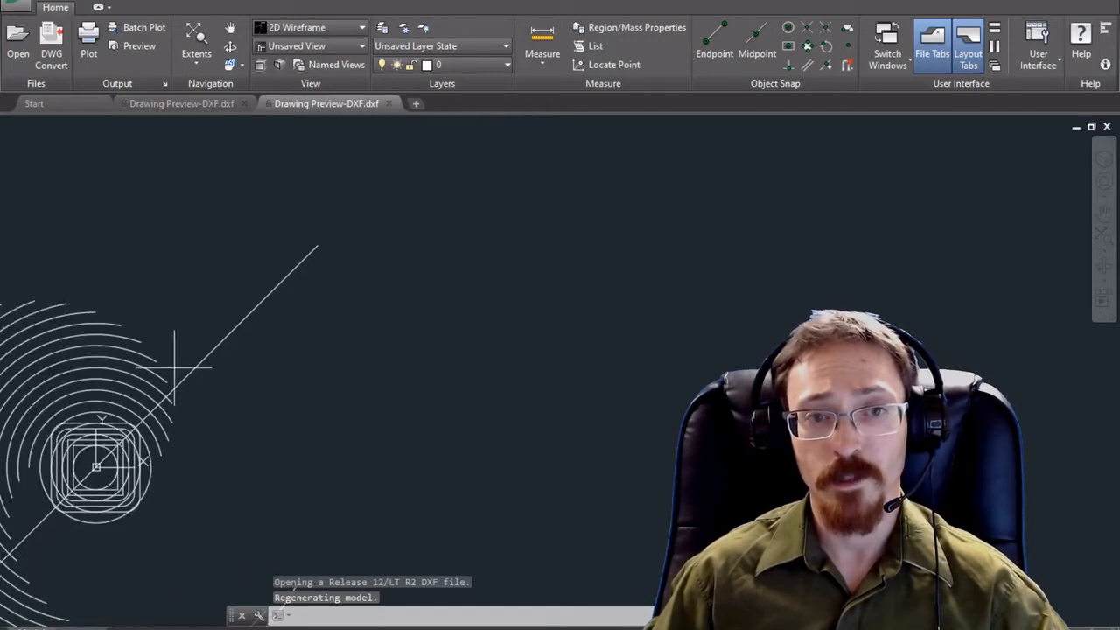
Step: Examine the exported DXF drawing's arcs, rectangles, line and text in plan view and from tilted 3D angles
{"action": "left_click", "coordinate": [230, 27]}
{"action": "mouse_move", "coordinate": [167, 342]}
{"action": "left_mouse_down"}
{"action": "mouse_move", "coordinate": [394, 258]}
{"action": "mouse_move", "coordinate": [370, 281]}
{"action": "left_mouse_up"}
{"action": "scroll", "coordinate": [377, 324], "scroll_direction": "down", "scroll_amount": 2}
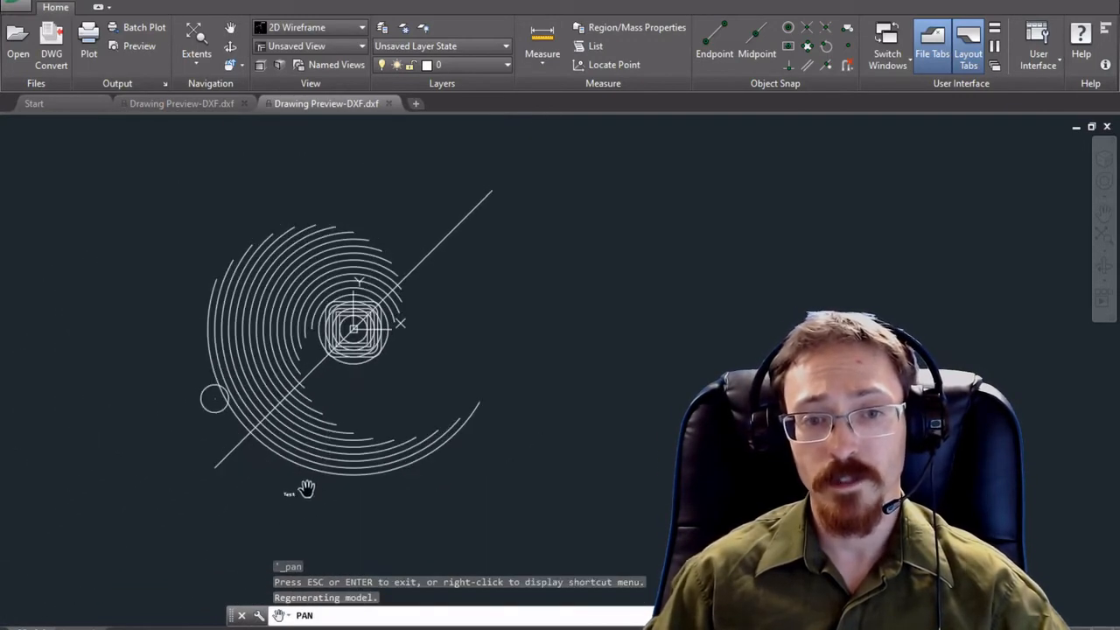
{"action": "left_click", "coordinate": [229, 46]}
{"action": "mouse_move", "coordinate": [358, 413]}
{"action": "left_mouse_down"}
{"action": "mouse_move", "coordinate": [237, 340]}
{"action": "mouse_move", "coordinate": [315, 315]}
{"action": "mouse_move", "coordinate": [248, 307]}
{"action": "mouse_move", "coordinate": [210, 345]}
{"action": "mouse_move", "coordinate": [481, 489]}
{"action": "mouse_move", "coordinate": [574, 287]}
{"action": "mouse_move", "coordinate": [375, 355]}
{"action": "mouse_move", "coordinate": [225, 321]}
{"action": "mouse_move", "coordinate": [171, 323]}
{"action": "mouse_move", "coordinate": [585, 385]}
{"action": "mouse_move", "coordinate": [485, 392]}
{"action": "mouse_move", "coordinate": [469, 345]}
{"action": "mouse_move", "coordinate": [467, 418]}
{"action": "mouse_move", "coordinate": [578, 335]}
{"action": "mouse_move", "coordinate": [554, 328]}
{"action": "mouse_move", "coordinate": [537, 362]}
{"action": "mouse_move", "coordinate": [577, 402]}
{"action": "mouse_move", "coordinate": [639, 385]}
{"action": "mouse_move", "coordinate": [657, 393]}
{"action": "mouse_move", "coordinate": [650, 417]}
{"action": "mouse_move", "coordinate": [410, 381]}
{"action": "left_mouse_up"}
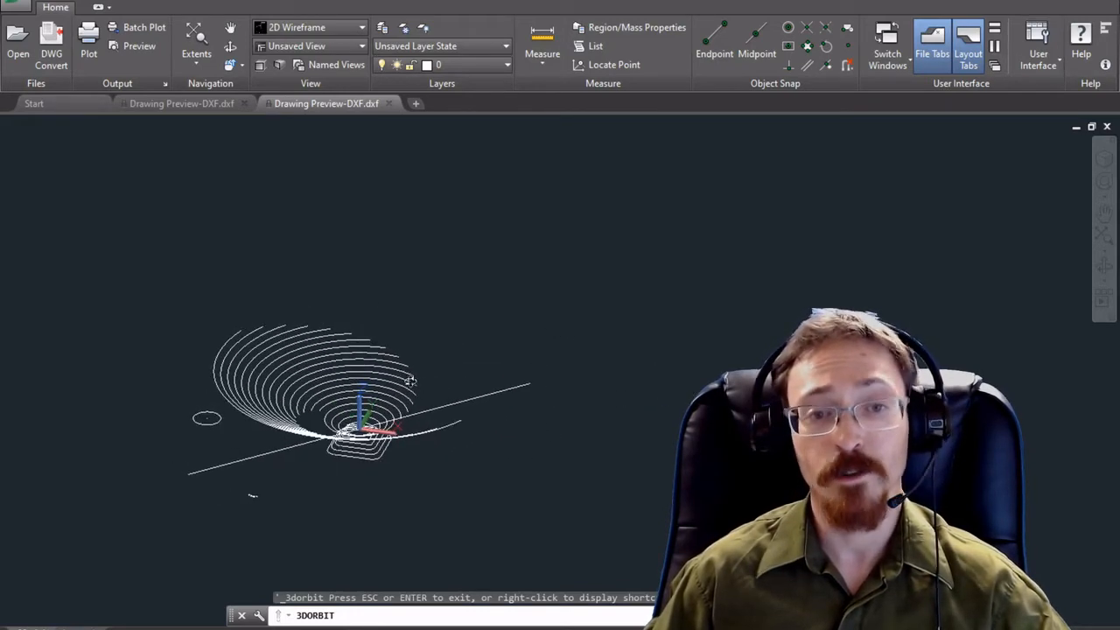
{"action": "left_click_drag", "start_coordinate": [346, 396], "coordinate": [294, 405]}
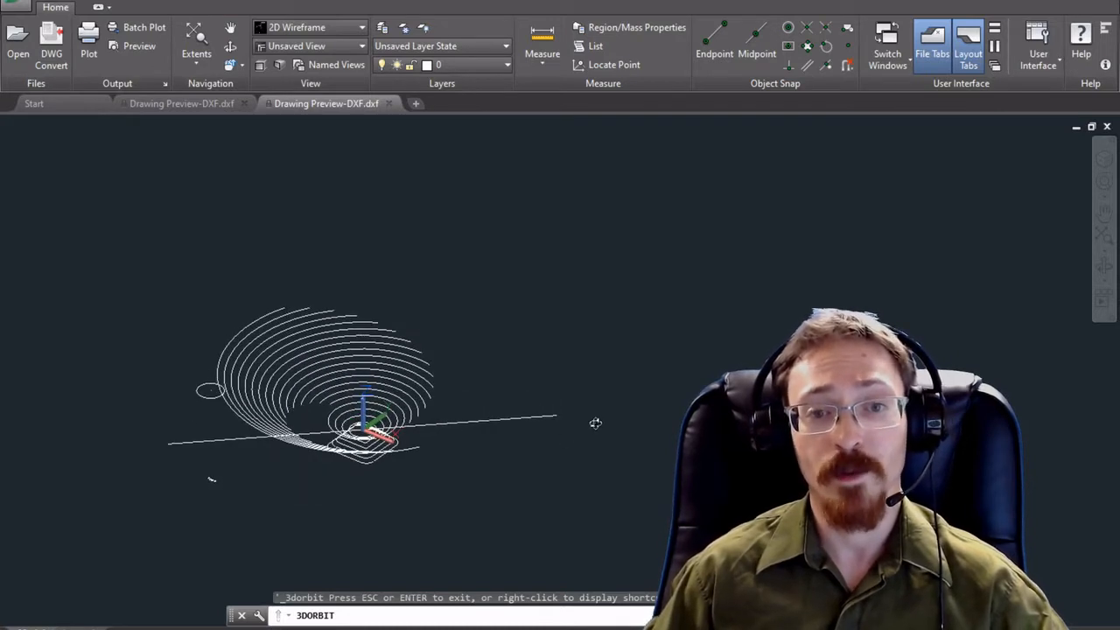